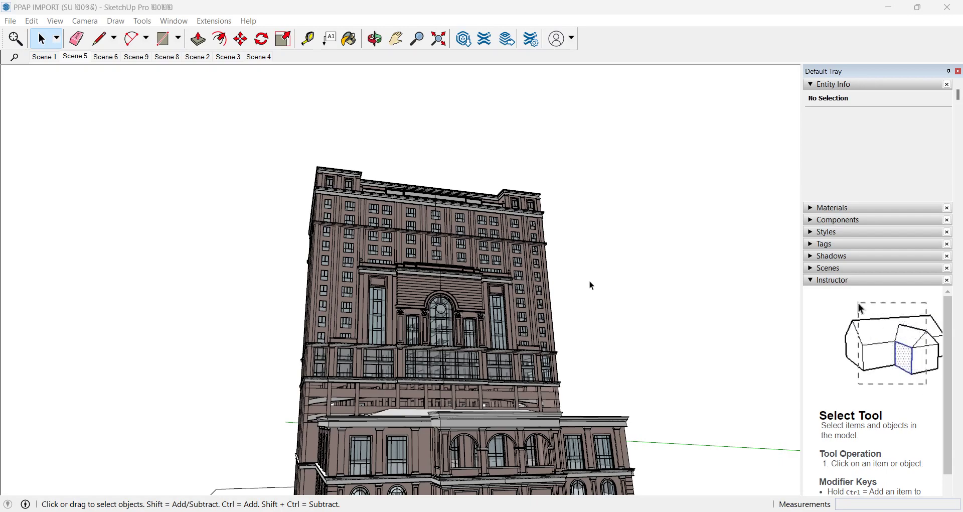
Zoom and orbit around the tower model to look up its side and upper facade
scroll(414, 280, up, 5)
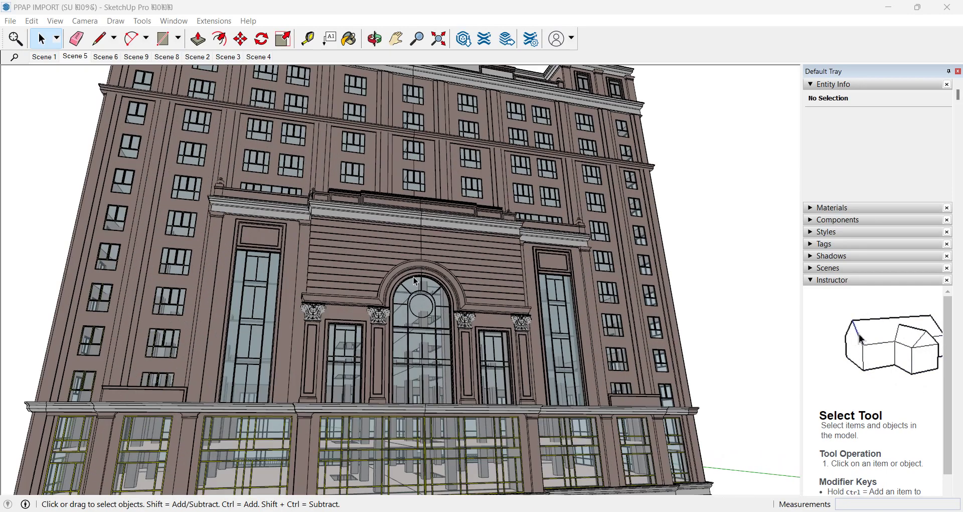
mouse_move(414, 280)
middle_down()
mouse_move(1, 479)
mouse_move(401, 286)
mouse_move(260, 300)
mouse_move(565, 323)
middle_up()
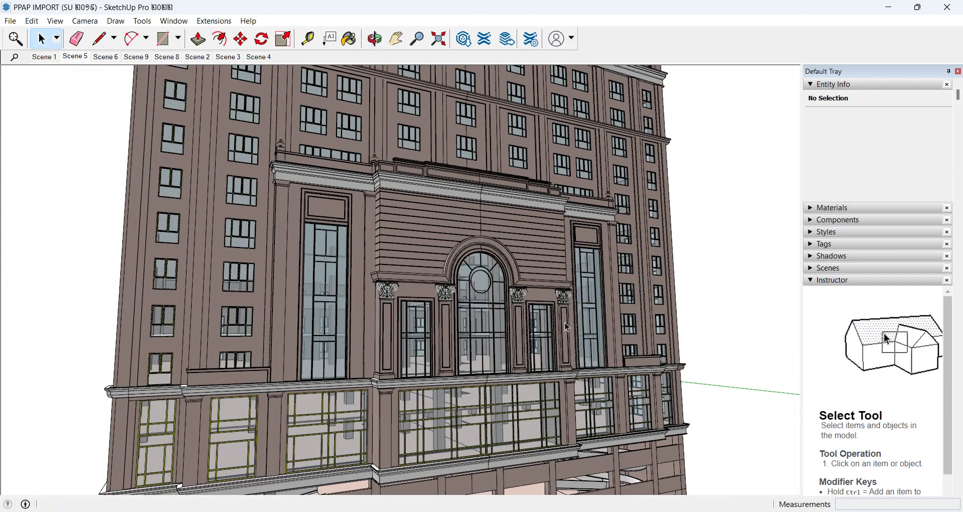
scroll(565, 323, up, 2)
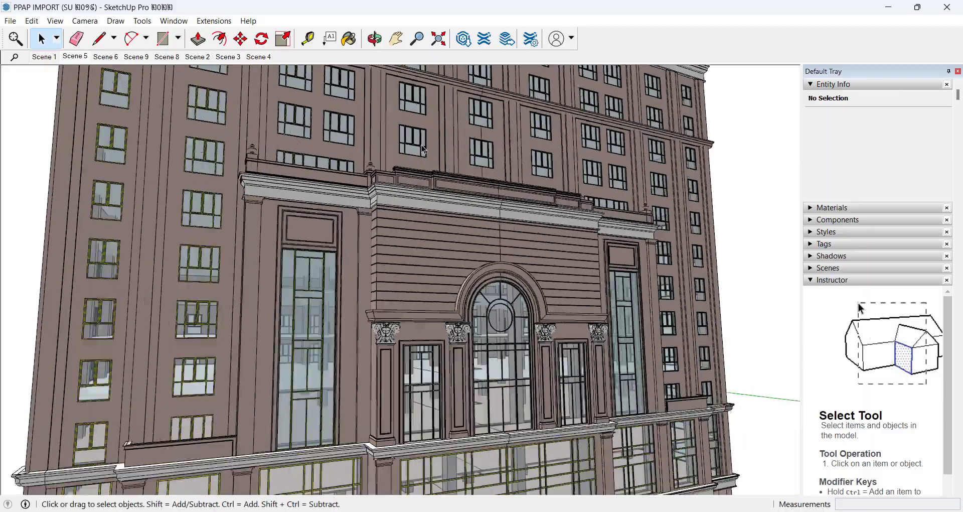
scroll(522, 272, up, 5)
scroll(523, 273, down, 3)
scroll(523, 274, down, 3)
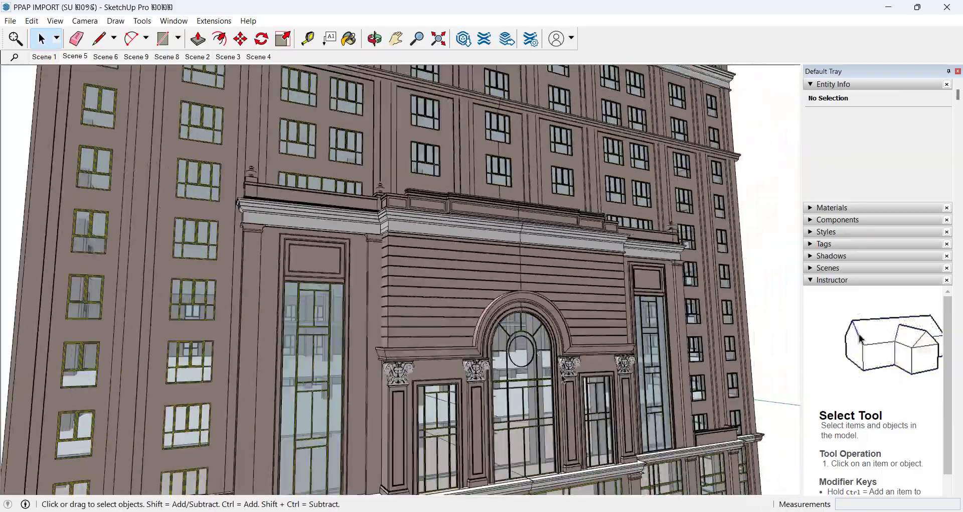
mouse_move(523, 273)
middle_down()
mouse_move(449, 270)
mouse_move(485, 296)
mouse_move(175, 273)
middle_up()
scroll(486, 296, down, 3)
scroll(403, 220, up, 5)
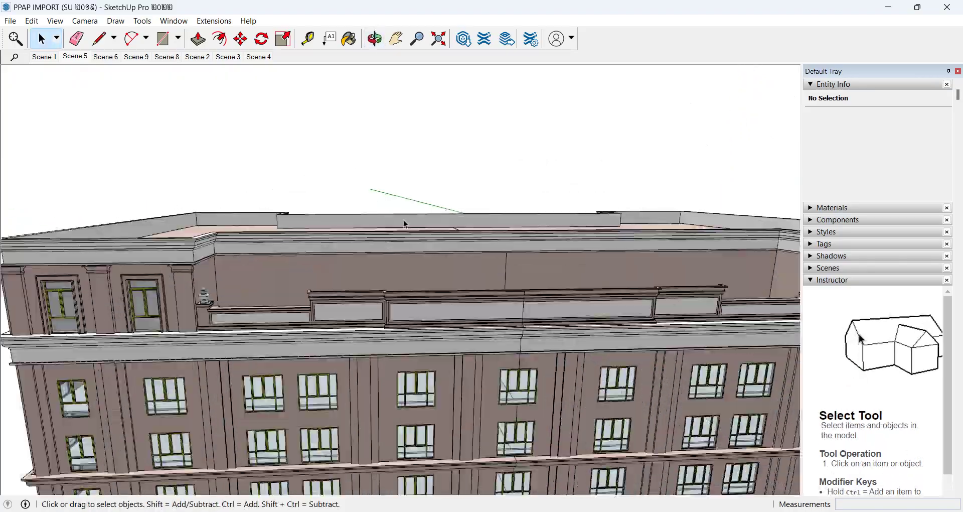
scroll(397, 248, up, 2)
Check the roof parapet group, orbit to the roofline, then clear the selection
click(399, 253)
scroll(398, 253, down, 3)
mouse_move(441, 254)
middle_down()
mouse_move(281, 166)
mouse_move(390, 164)
middle_up()
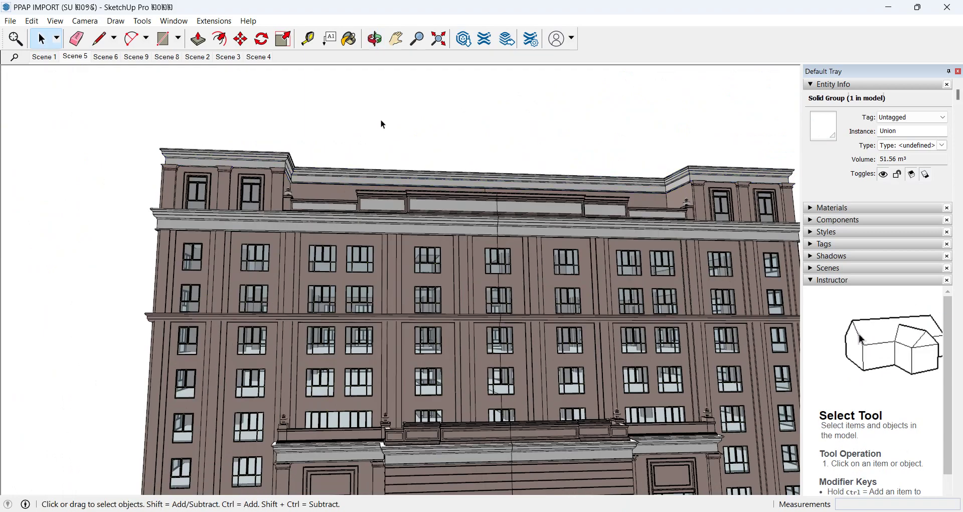
click(381, 120)
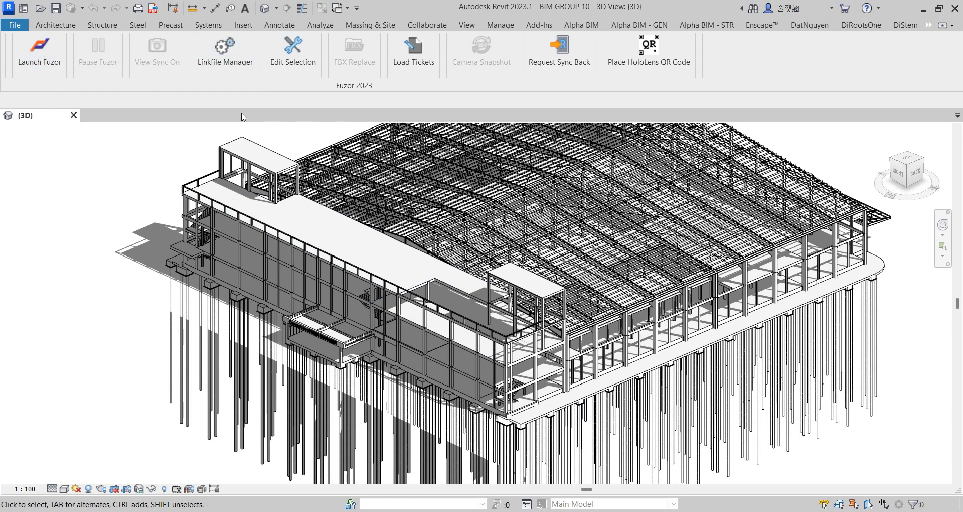
scroll(378, 201, up, 3)
scroll(379, 201, up, 2)
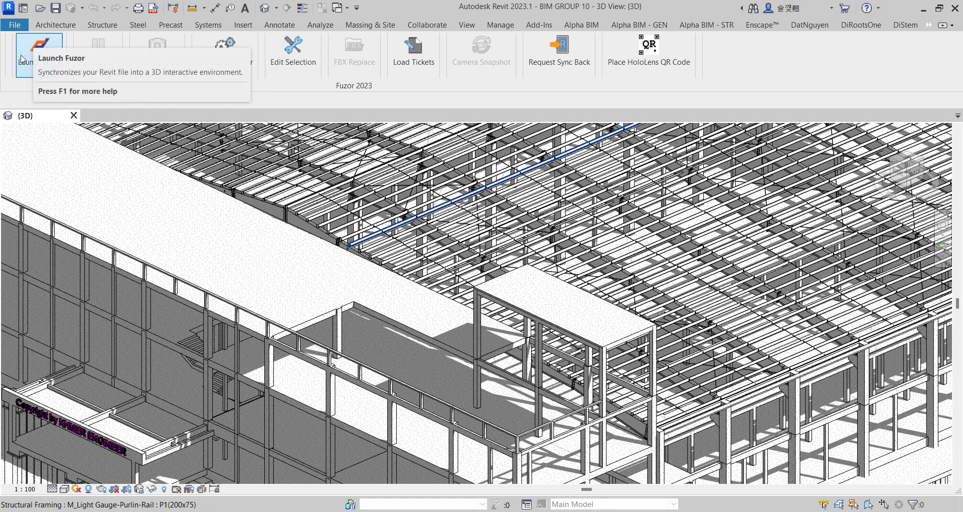
scroll(394, 216, down, 5)
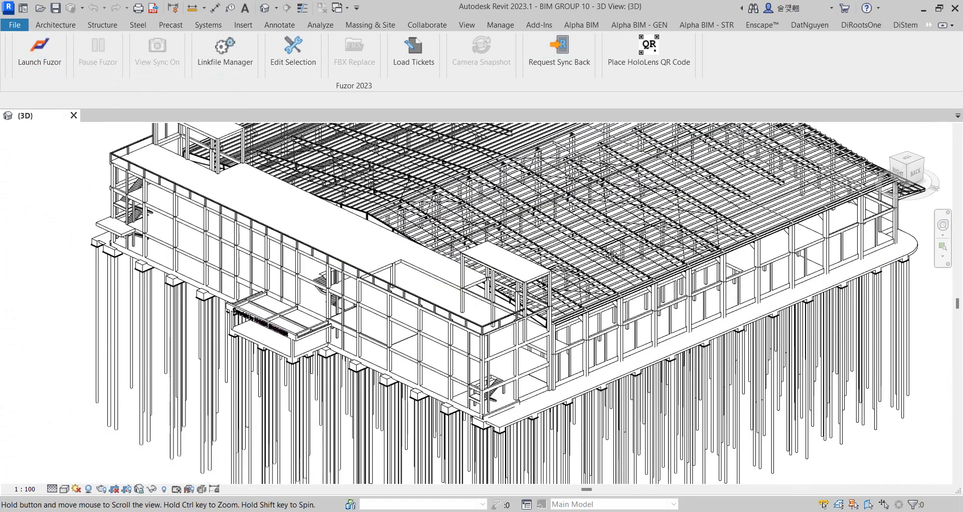
scroll(722, 435, up, 2)
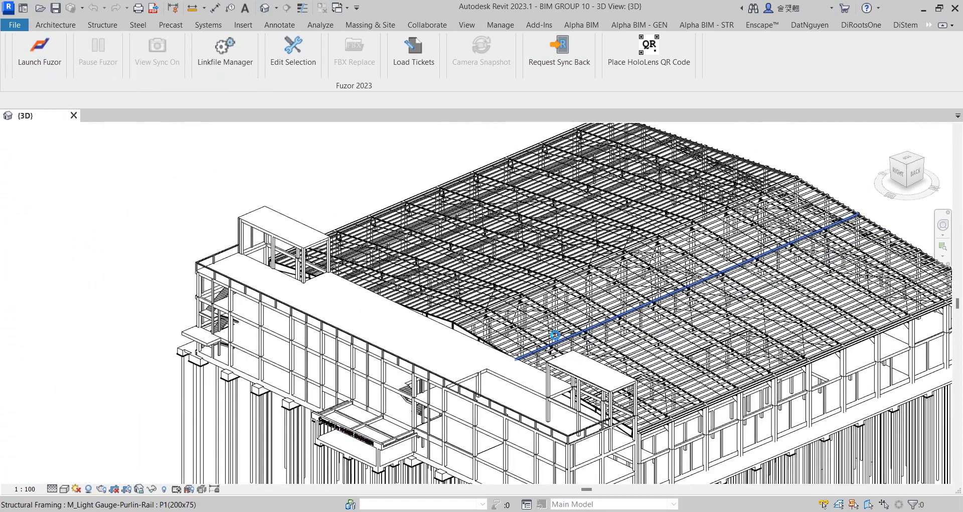
scroll(555, 336, up, 2)
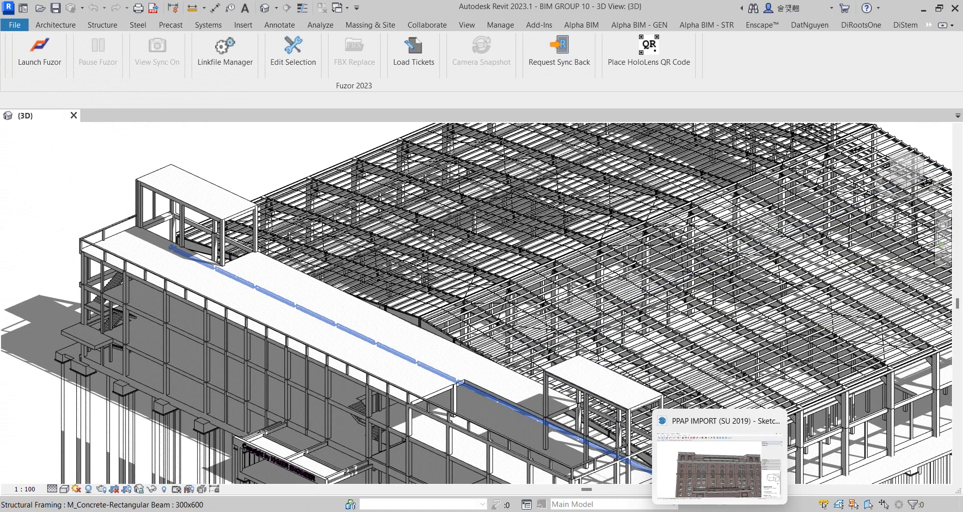
Return to the SketchUp tower, view it from below, then close SketchUp
click(690, 457)
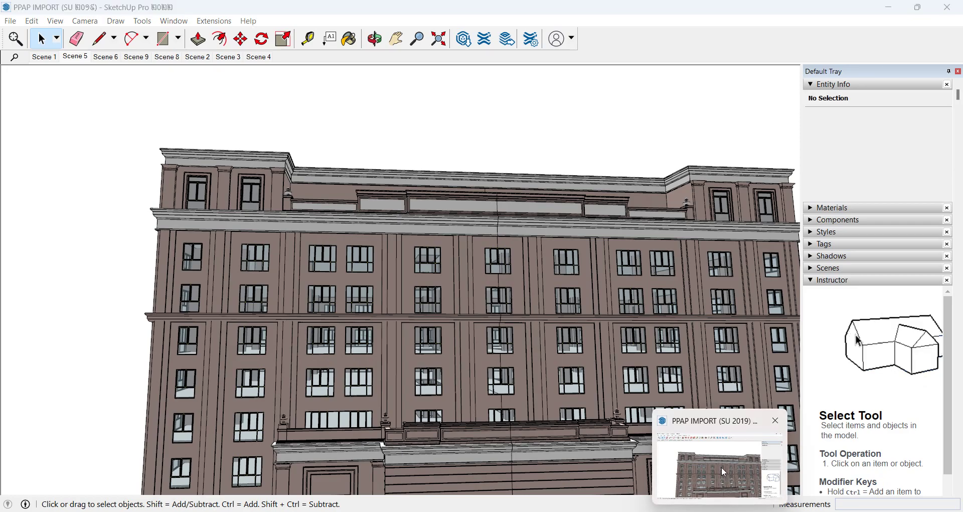
scroll(473, 300, down, 3)
mouse_move(473, 300)
middle_down()
mouse_move(364, 340)
mouse_move(284, 286)
mouse_move(327, 298)
middle_up()
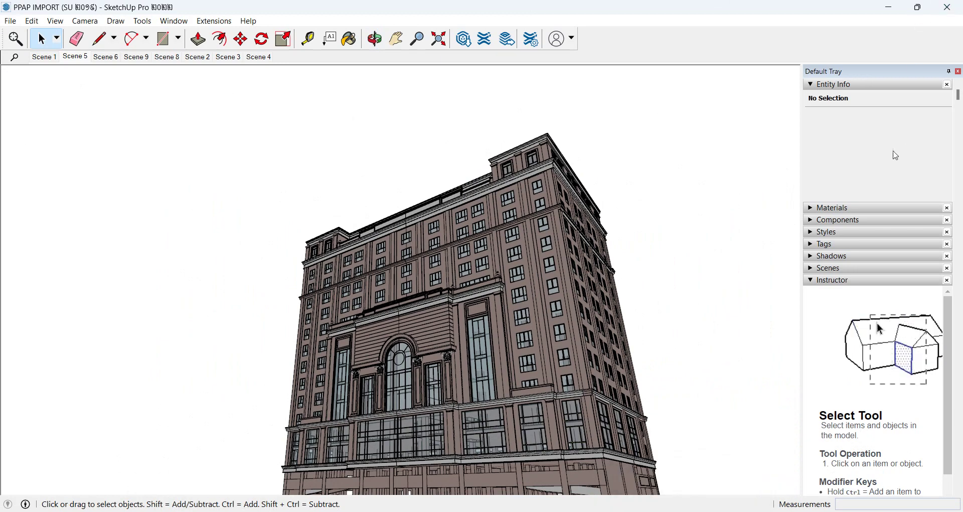
click(953, 13)
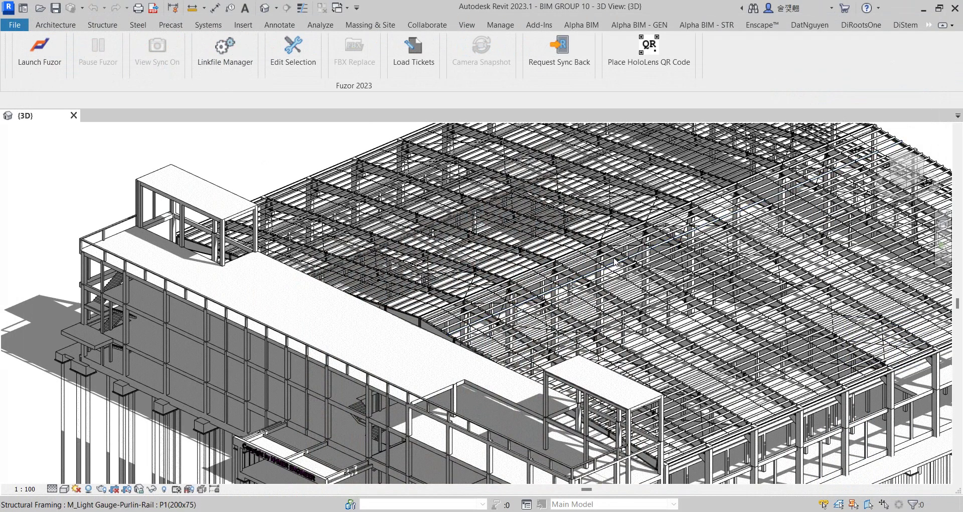
key(super+Tab)
Bring Fuzor to the front and start a new project without clearing the scene
click(552, 266)
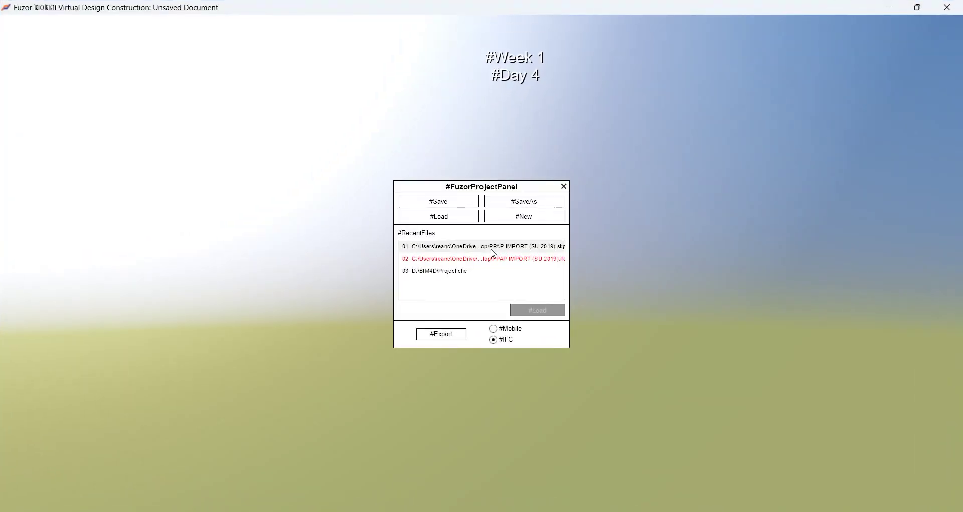
click(535, 220)
click(460, 307)
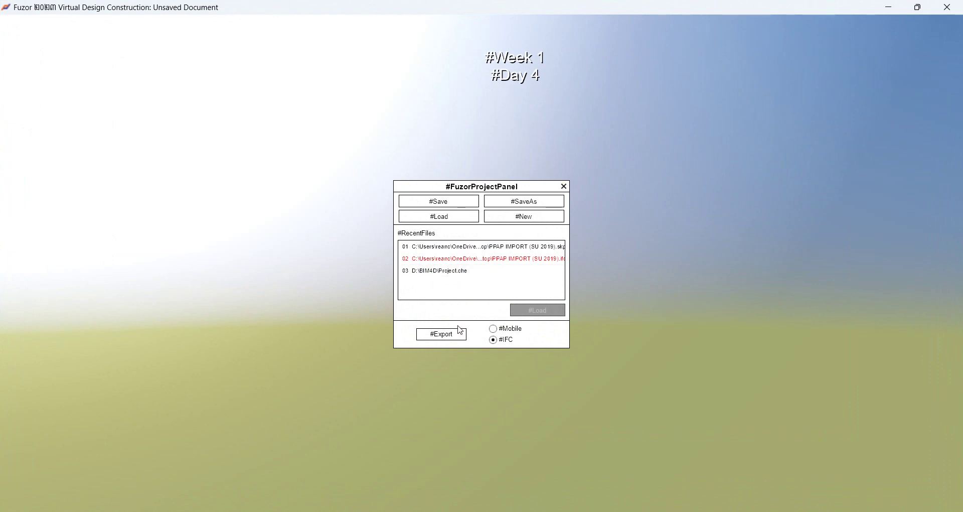
Load the SketchUp (*.skp) model PPAP IMPORT (SU 2019) into the project
click(441, 220)
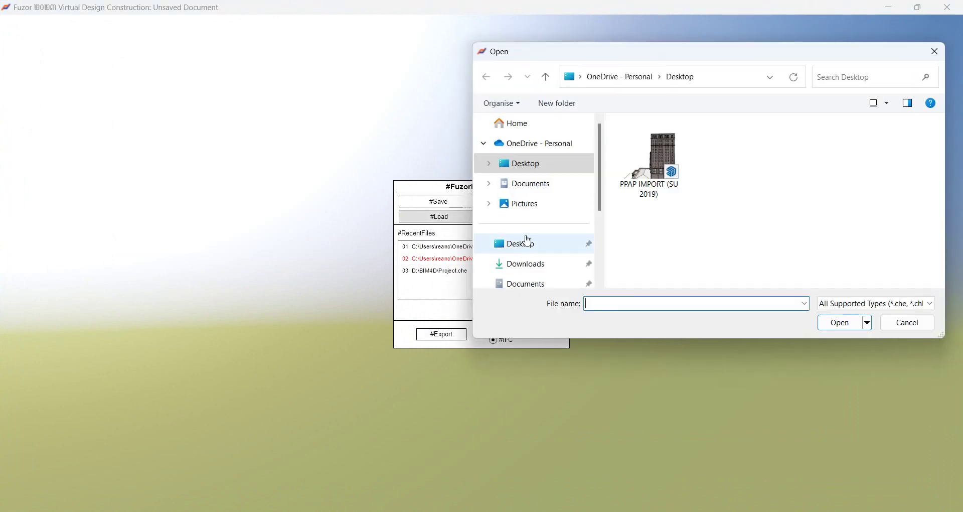
drag(651, 52, 308, 41)
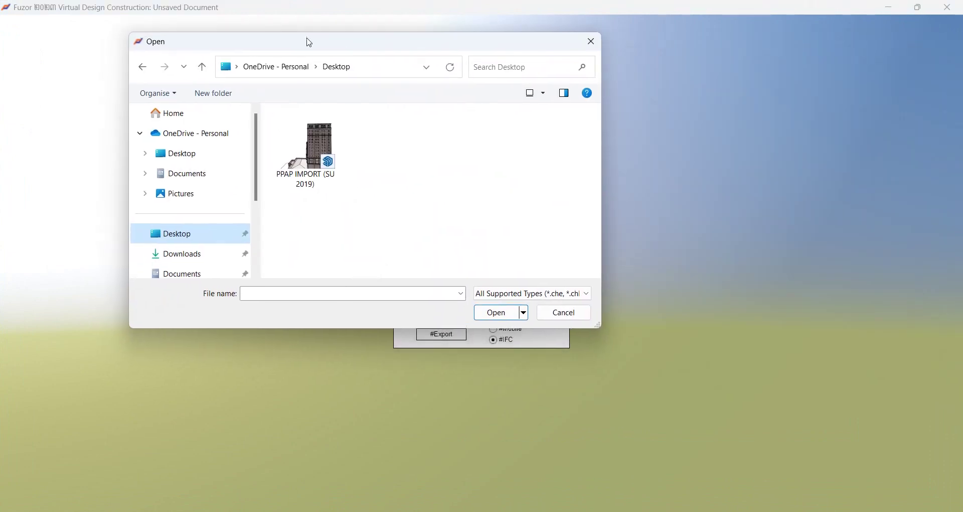
click(533, 297)
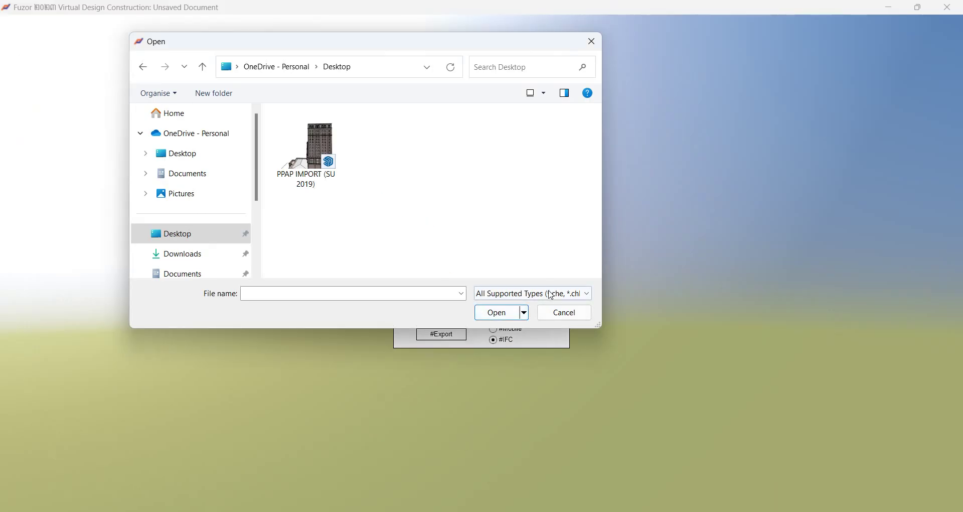
click(552, 295)
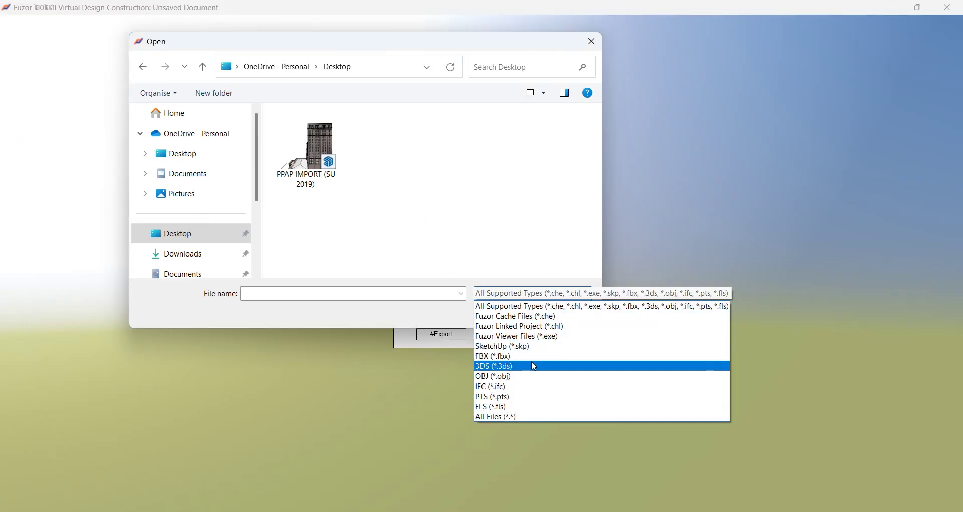
click(527, 350)
double_click(325, 157)
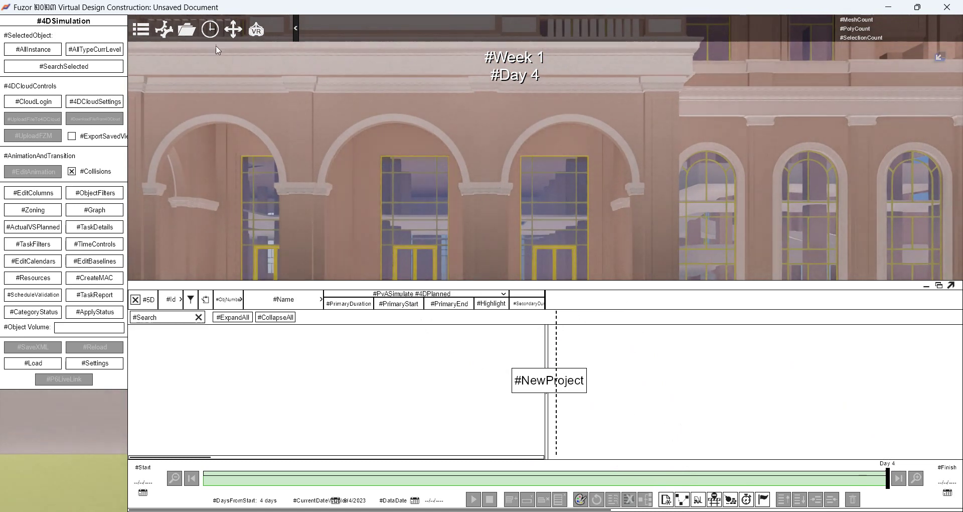
Close the 4D schedule and bring up the tool palette in icon view
click(167, 29)
click(142, 31)
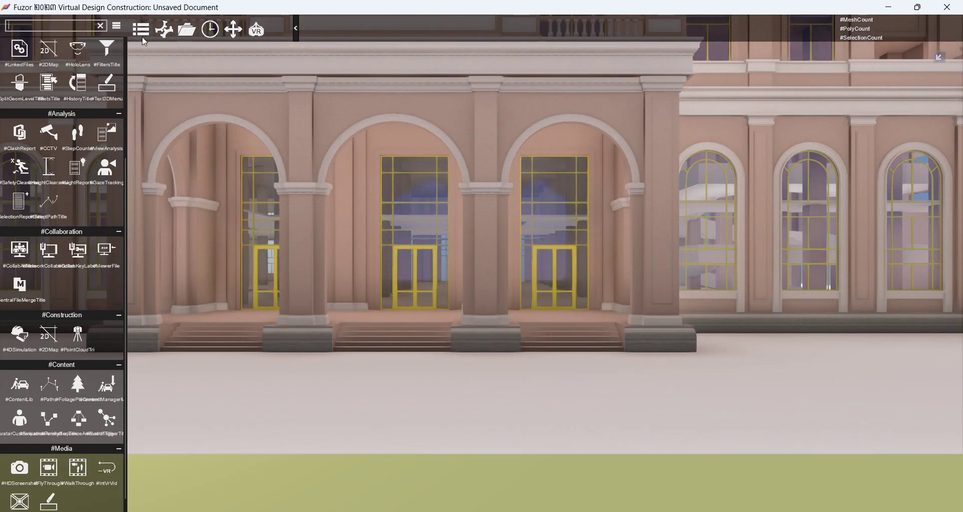
click(142, 31)
click(12, 31)
click(120, 28)
click(119, 28)
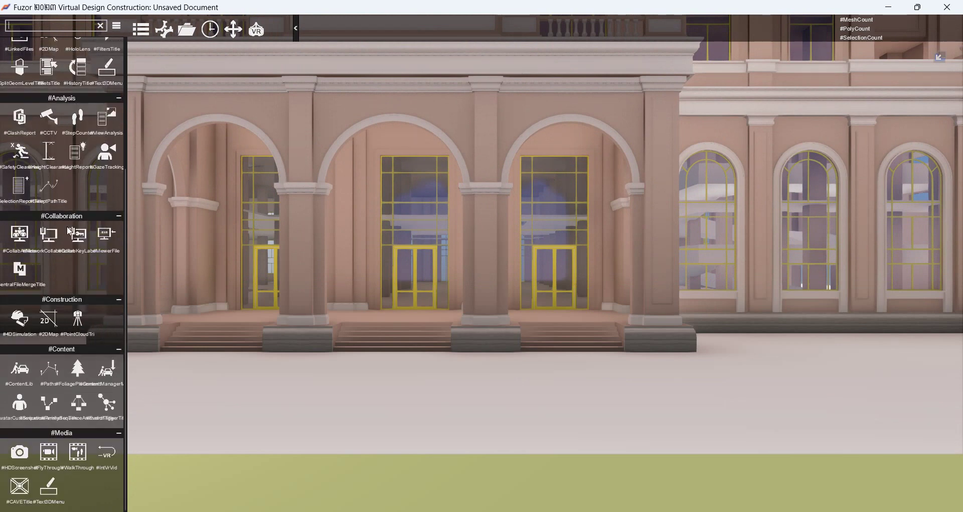
Move the camera back to frame the whole arched entrance and its steps
scroll(77, 263, up, 3)
scroll(76, 263, up, 5)
scroll(83, 168, down, 8)
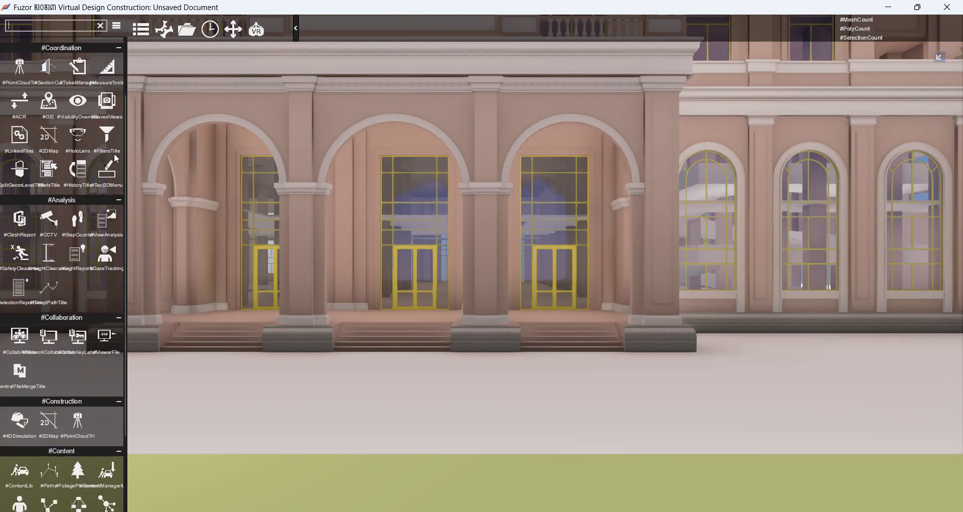
scroll(346, 277, up, 5)
drag(345, 277, 453, 284)
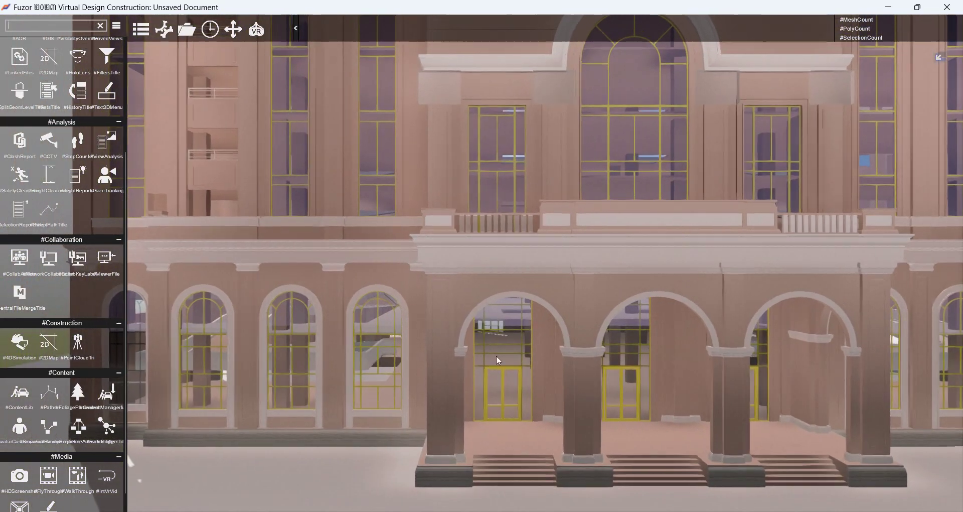
scroll(455, 290, down, 5)
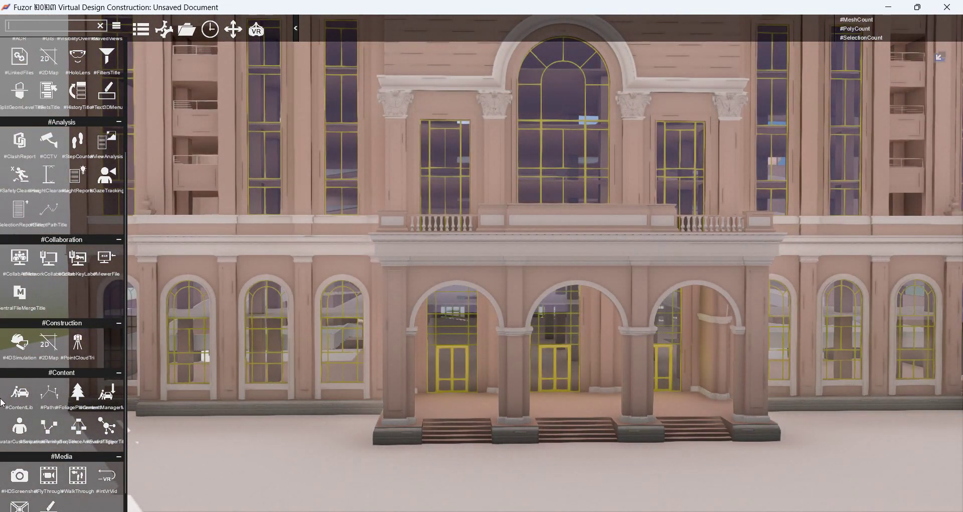
Open the content library, scroll to the excavator and crane items, and approach the entrance
click(27, 392)
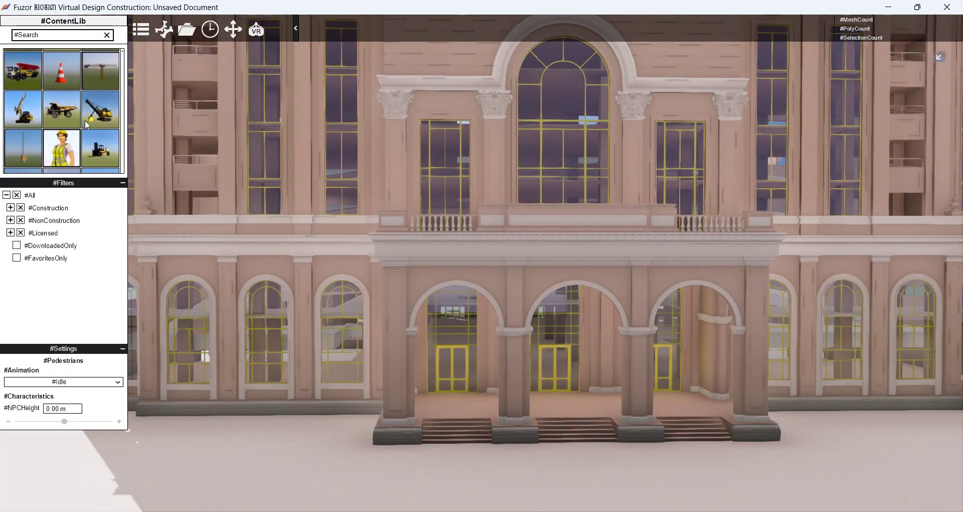
scroll(87, 125, down, 3)
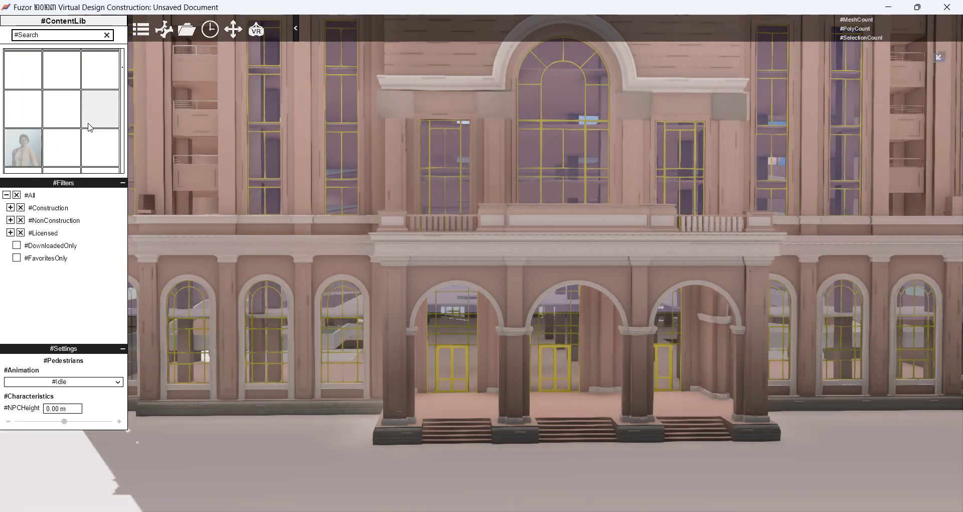
scroll(89, 127, down, 3)
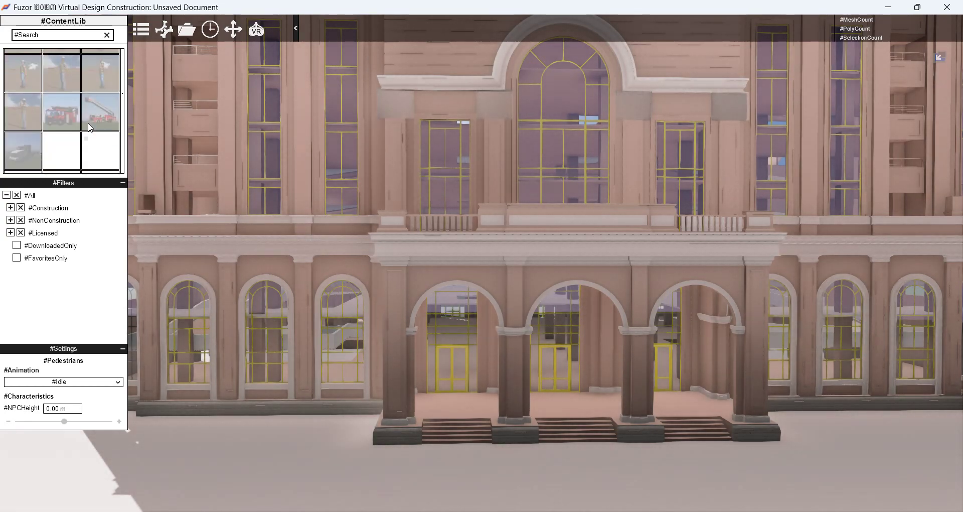
scroll(91, 132, down, 1)
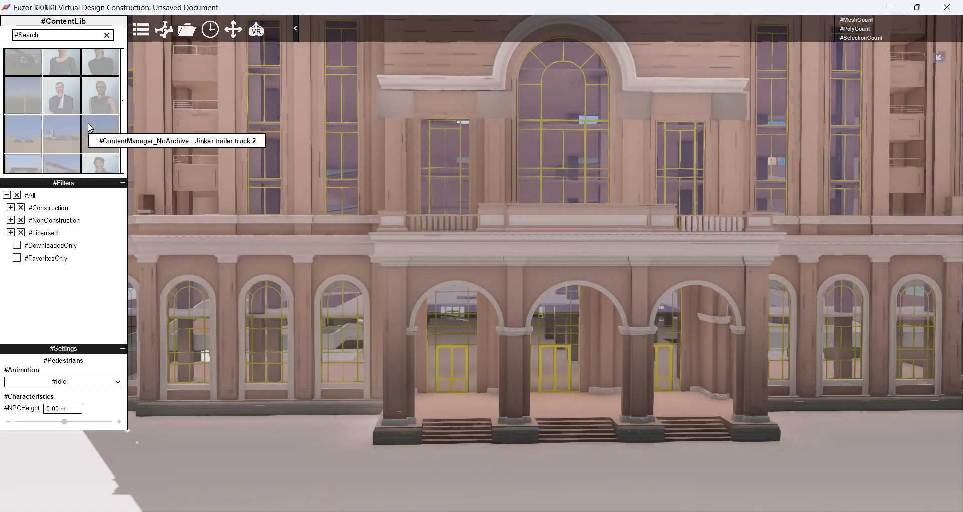
scroll(93, 153, down, 3)
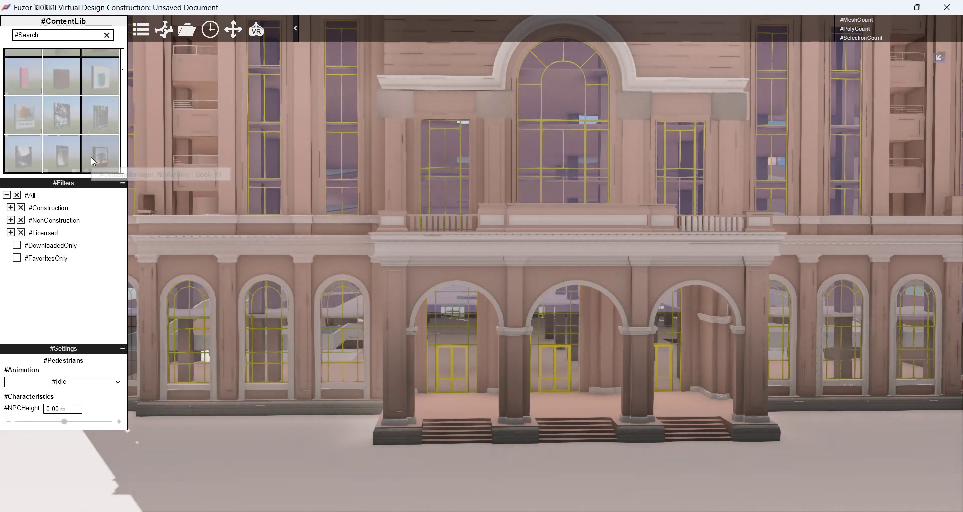
scroll(92, 160, down, 3)
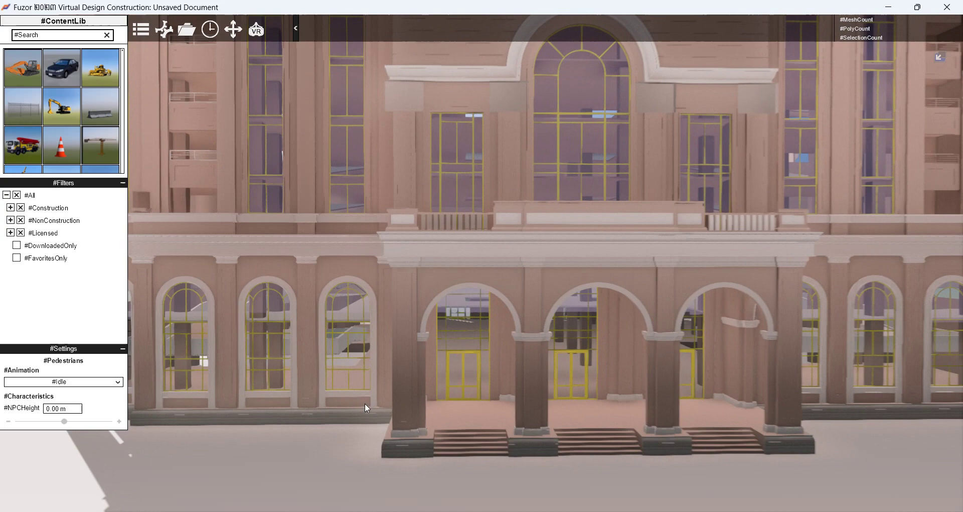
drag(366, 402, 394, 323)
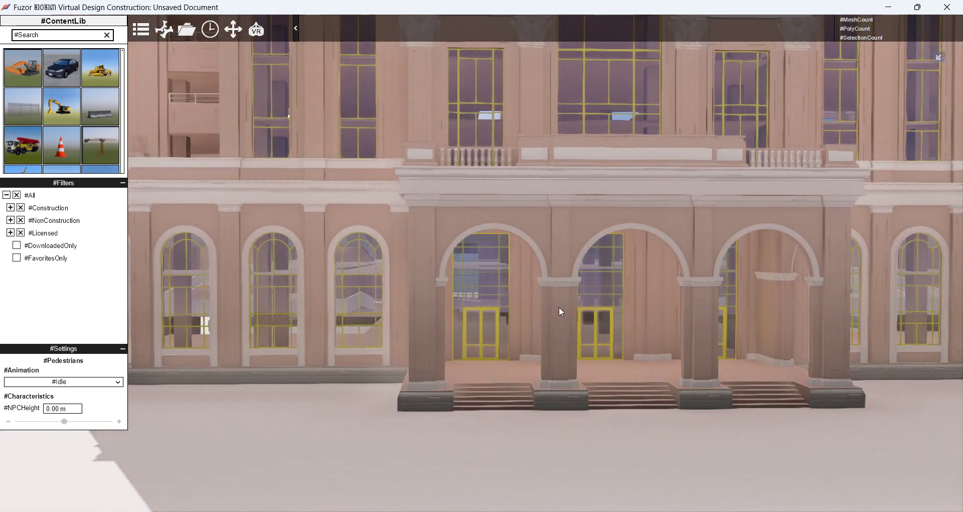
Select the imported building group and raise it 3.115 m along Z
click(559, 306)
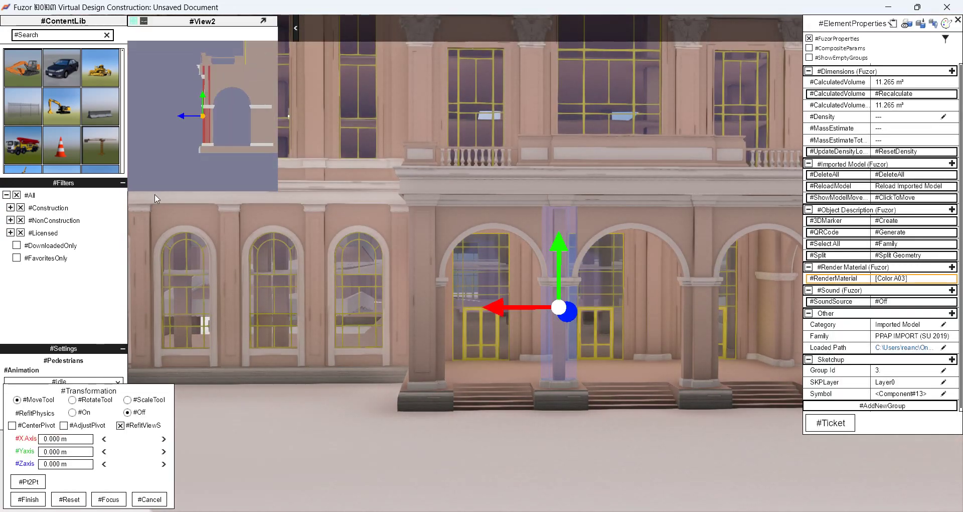
click(525, 476)
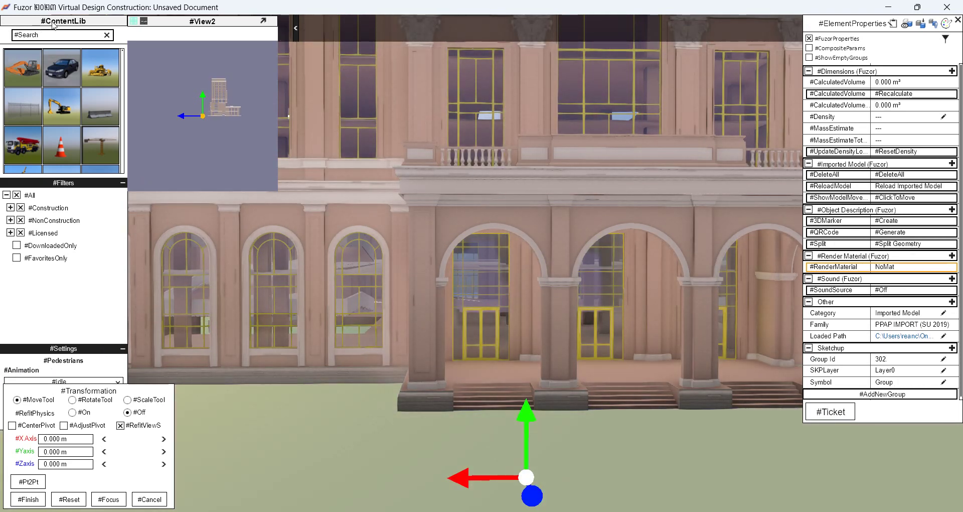
drag(53, 24, 766, 125)
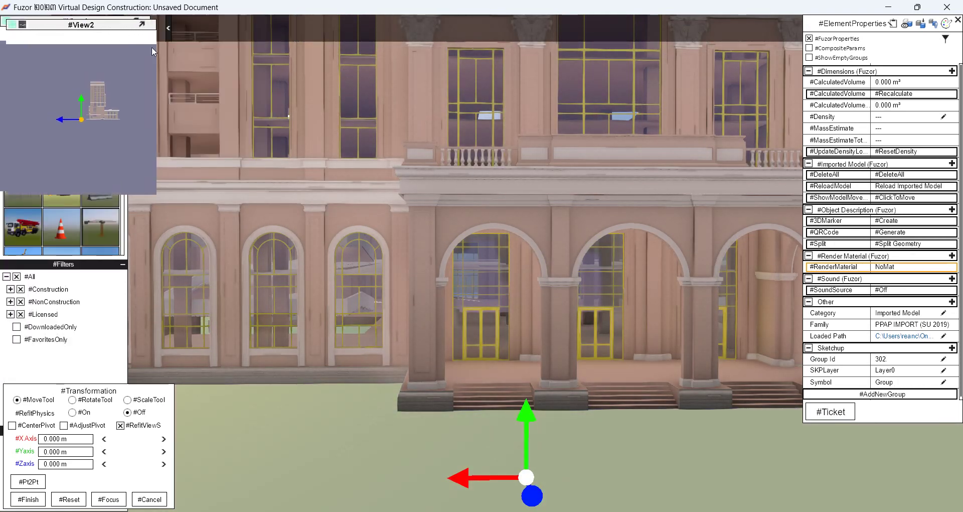
drag(746, 176, 752, 92)
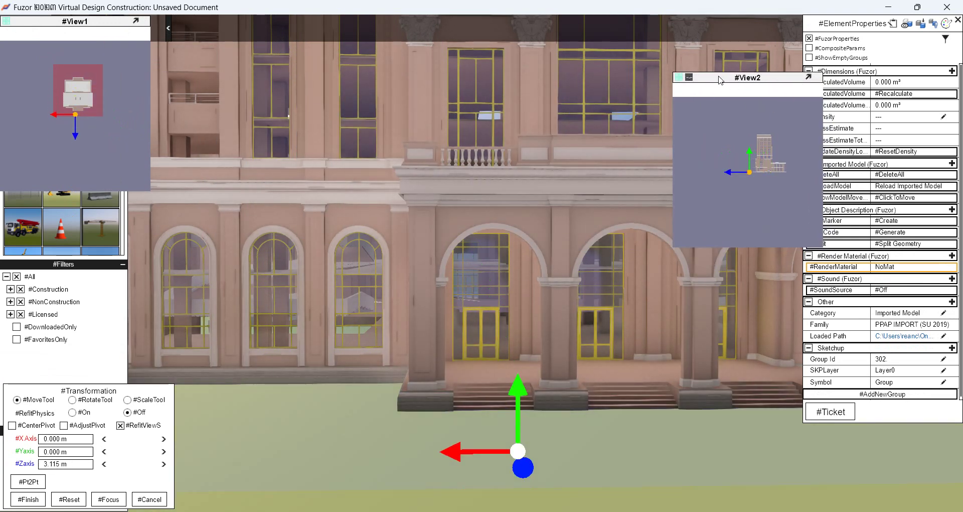
Rearrange the View1 and View2 preview panels and bring up the navigation controls
click(807, 78)
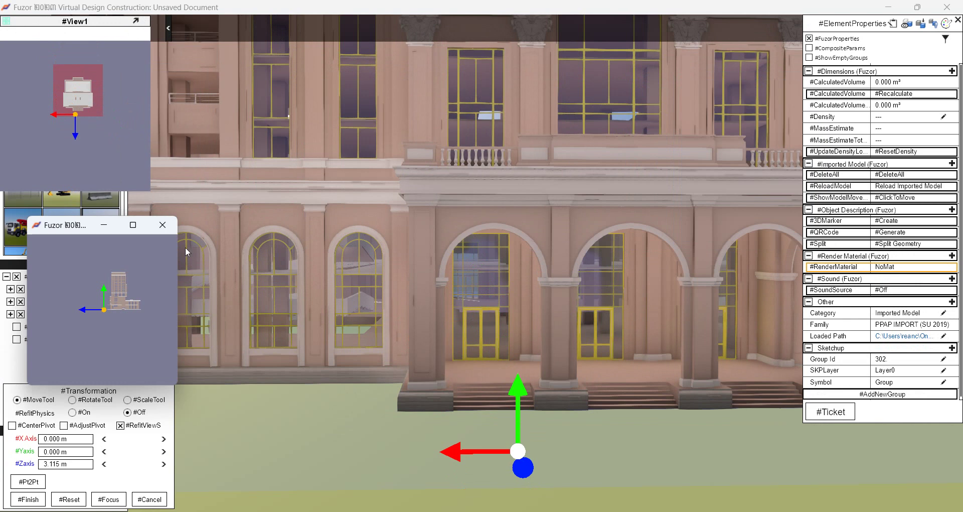
click(163, 224)
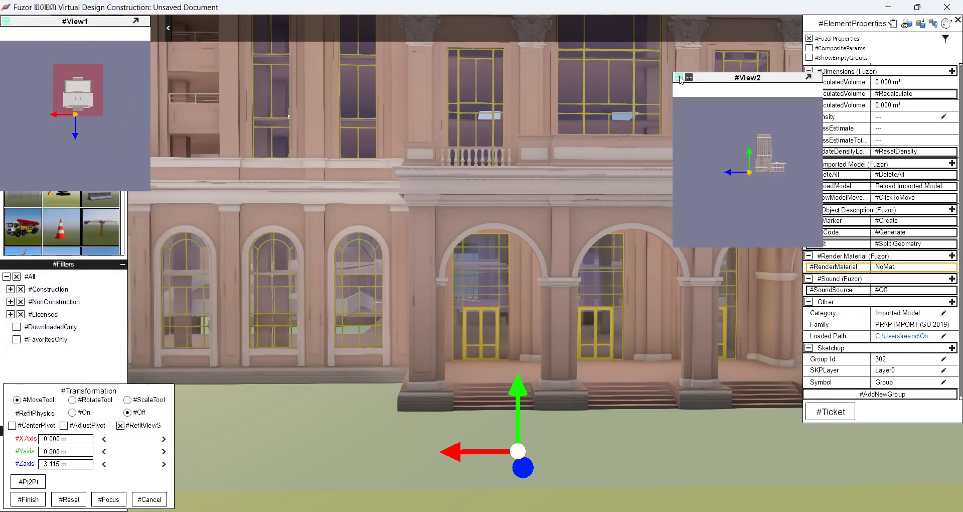
click(680, 78)
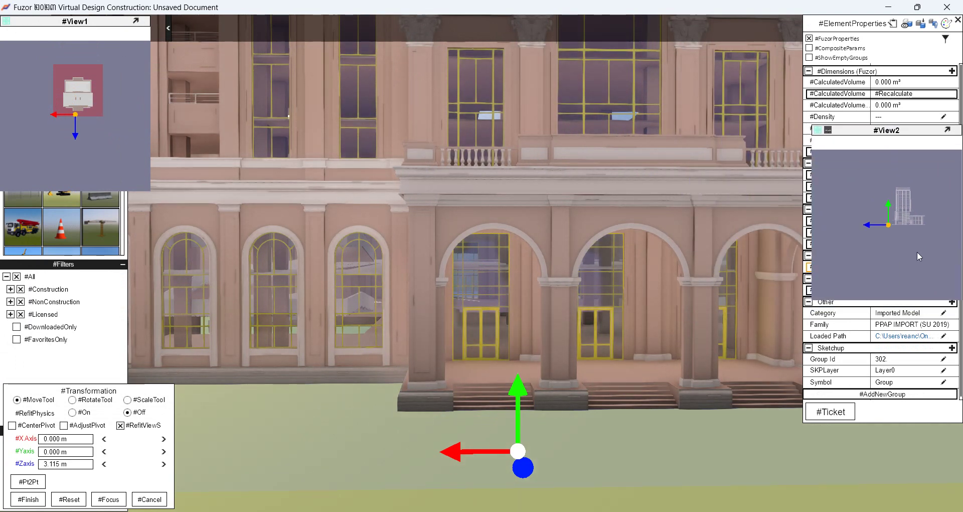
click(98, 25)
click(109, 31)
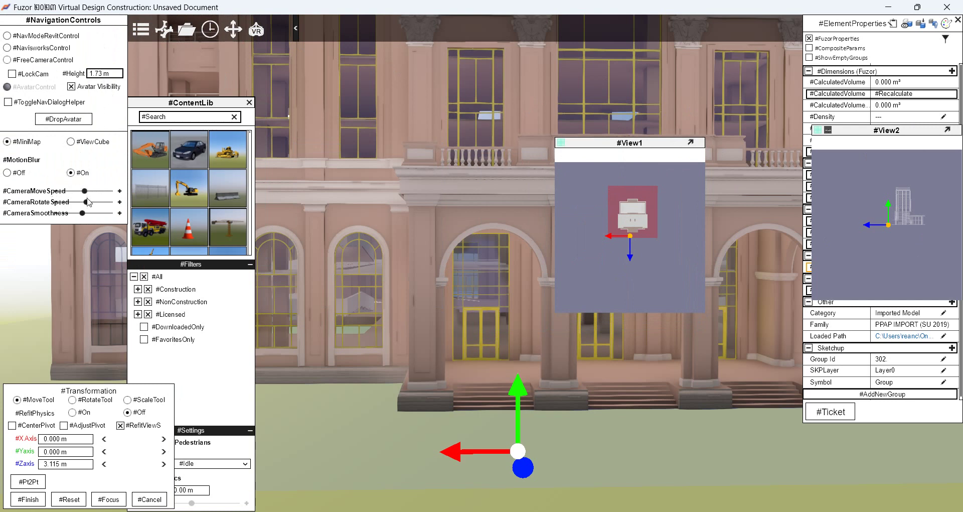
Close the content library, move tools and element properties, leaving the full tool menu open
click(250, 103)
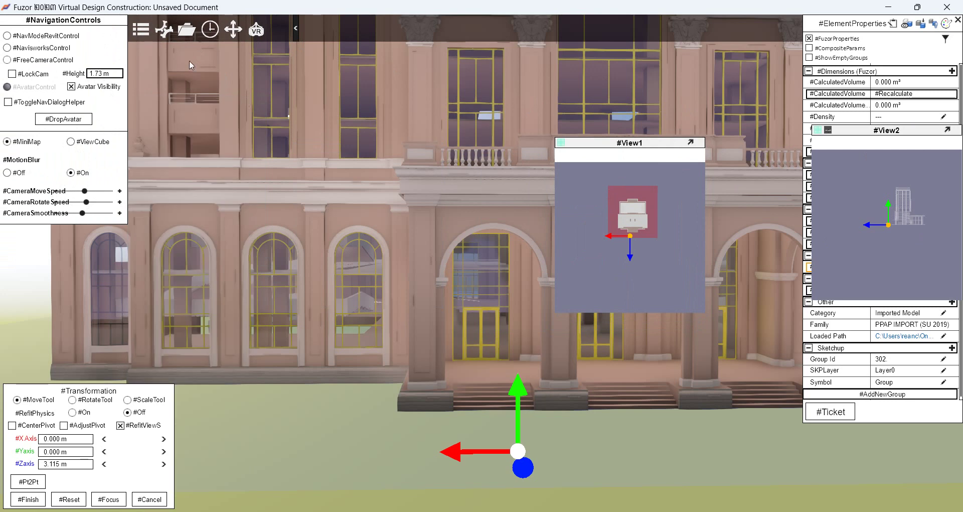
click(141, 30)
scroll(21, 162, down, 2)
scroll(22, 161, up, 1)
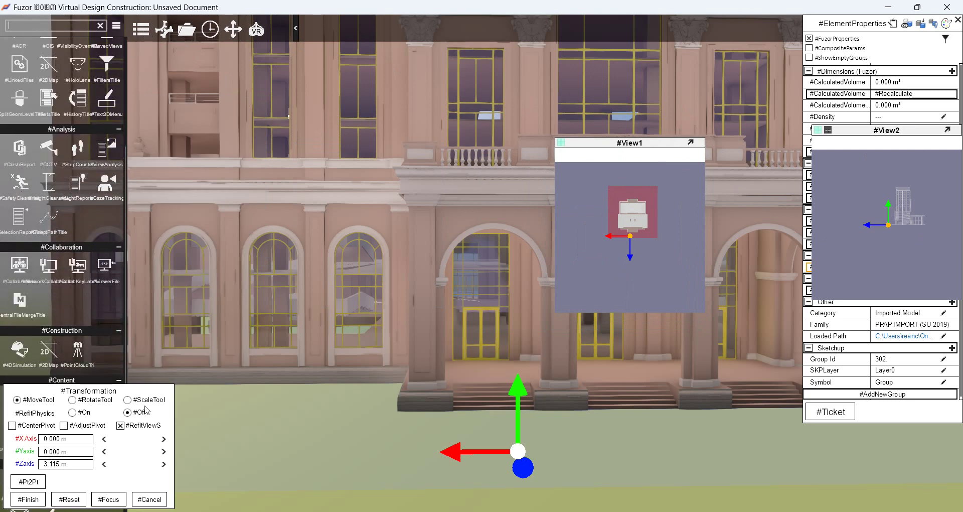
click(149, 504)
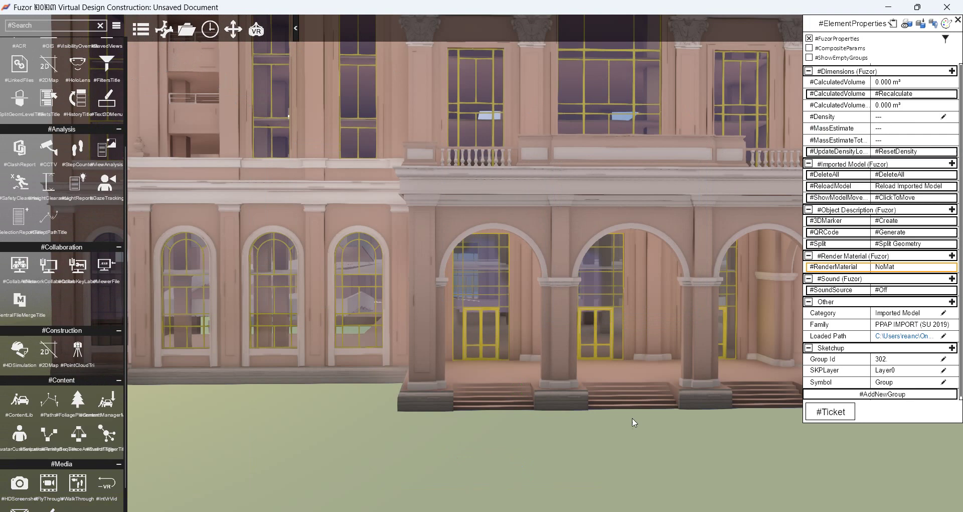
click(958, 20)
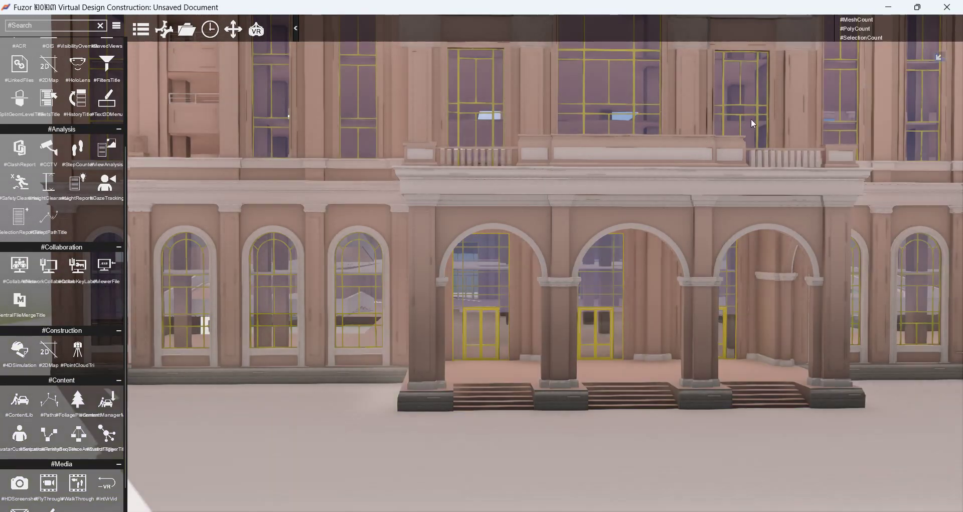
scroll(43, 337, down, 1)
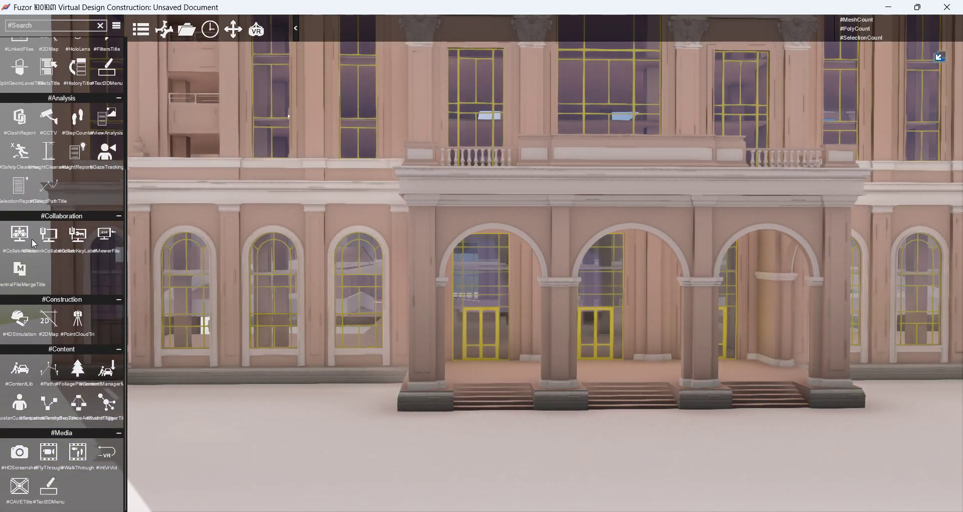
Open 4D Simulation, then pan and orbit to the building's corner and side facade
click(16, 317)
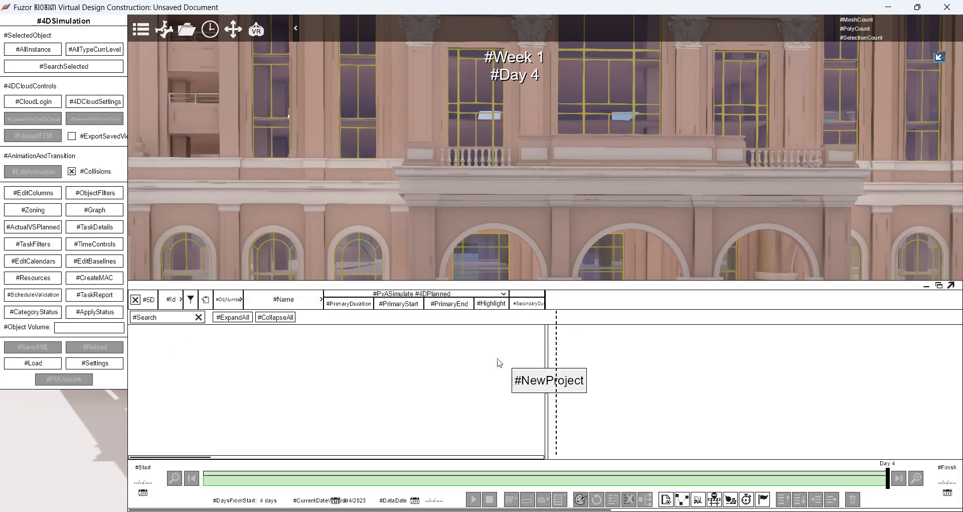
scroll(394, 228, down, 3)
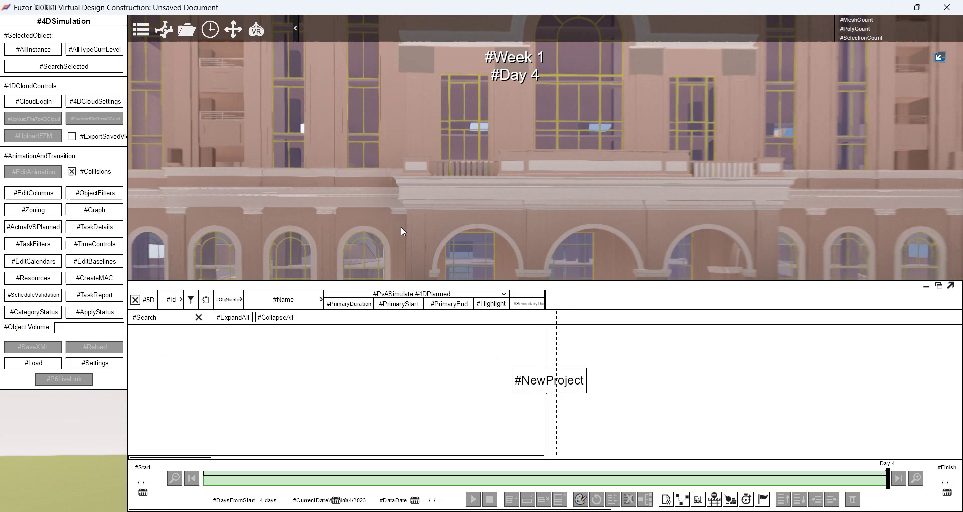
scroll(402, 227, down, 3)
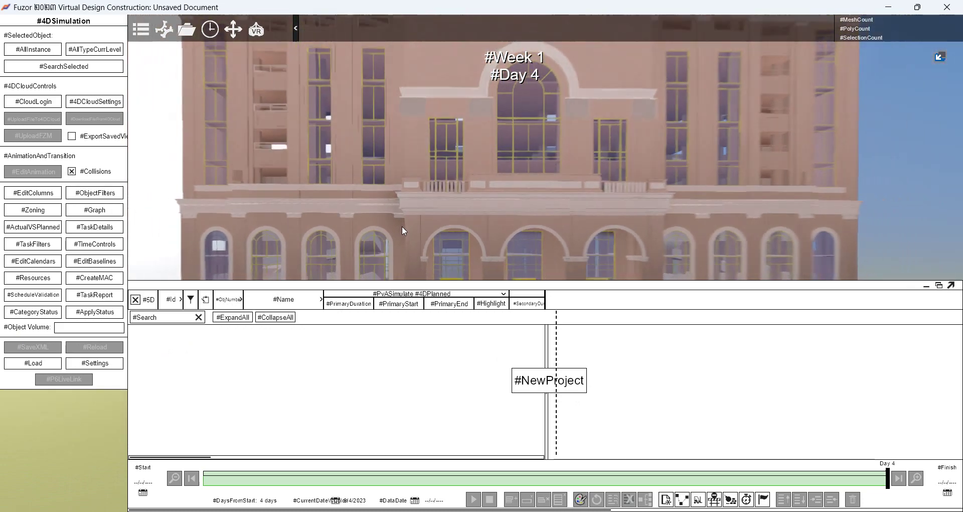
scroll(485, 211, down, 2)
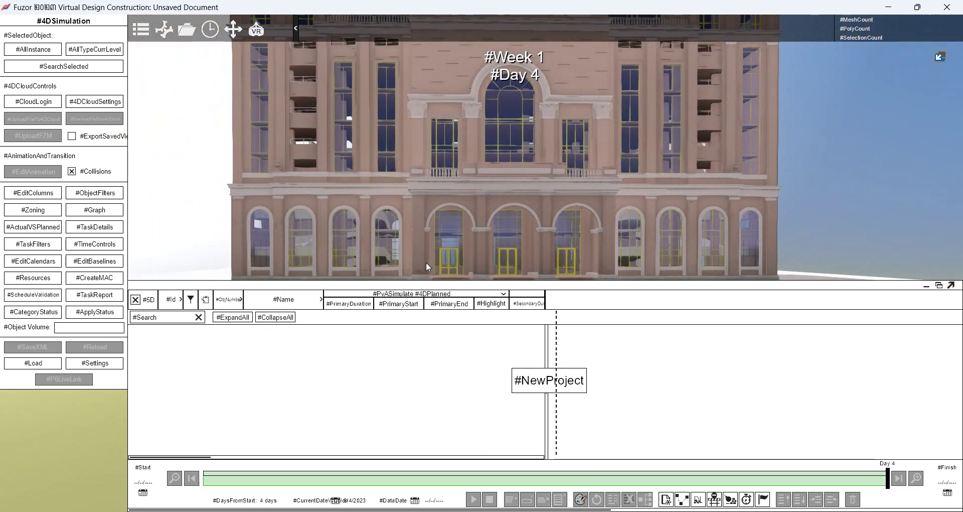
scroll(447, 189, up, 3)
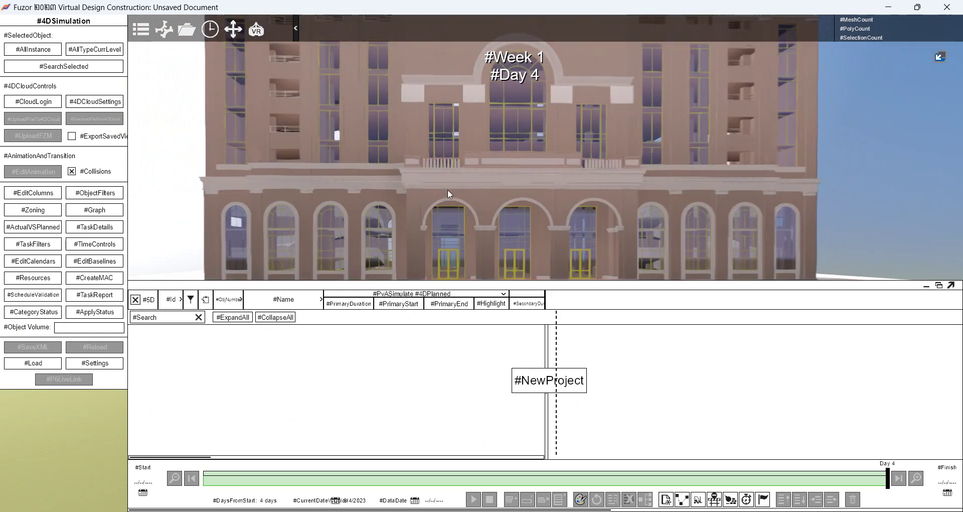
mouse_move(417, 175)
mouse_down()
mouse_move(507, 228)
mouse_move(584, 216)
mouse_move(469, 128)
mouse_up()
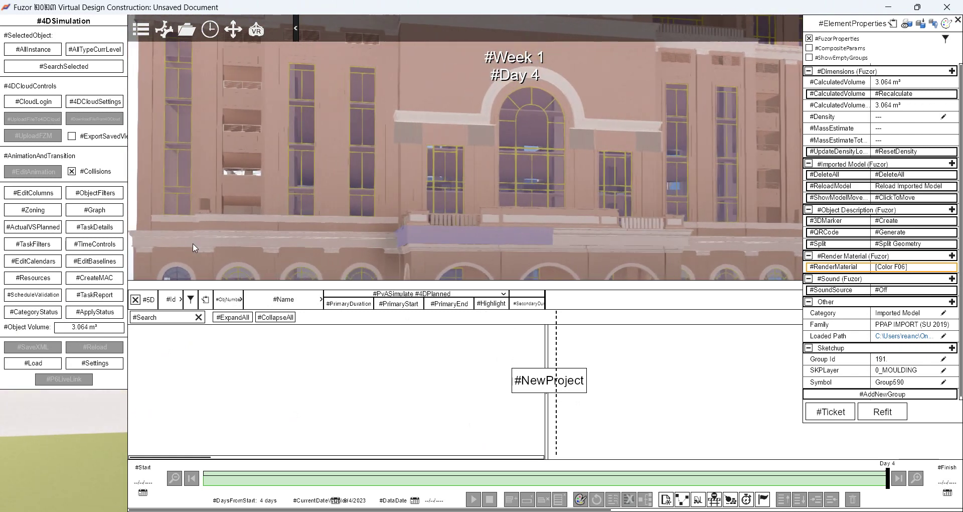
scroll(468, 131, down, 2)
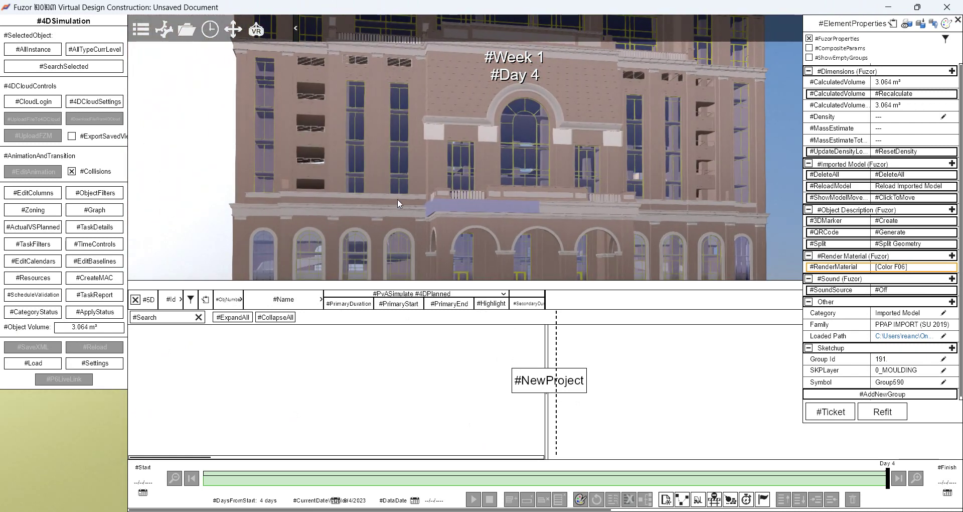
mouse_move(413, 158)
mouse_down()
mouse_move(201, 145)
mouse_move(283, 176)
mouse_move(660, 250)
mouse_up()
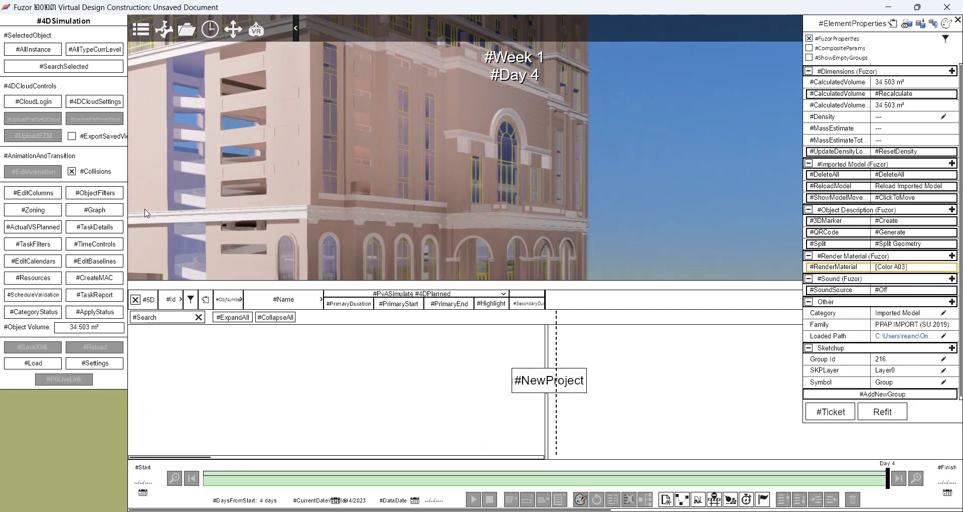
mouse_move(282, 192)
mouse_down()
mouse_move(348, 240)
mouse_move(474, 280)
mouse_move(472, 242)
mouse_move(434, 222)
mouse_move(284, 188)
mouse_move(355, 184)
mouse_move(304, 185)
mouse_move(460, 97)
mouse_move(231, 37)
mouse_up()
Swap 4D Simulation for navigation controls, pull back to the whole building, and open the tool menu
click(232, 35)
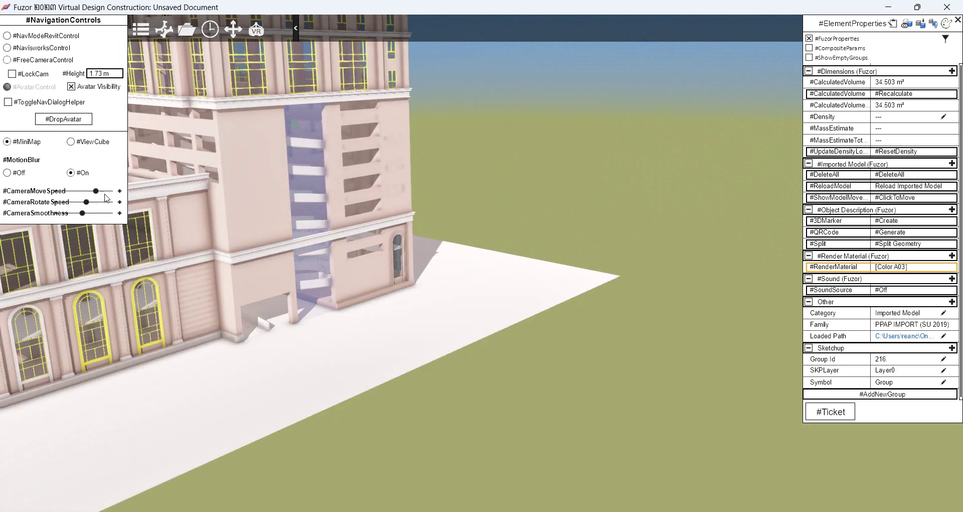
mouse_move(553, 240)
mouse_down()
mouse_move(783, 249)
mouse_move(313, 307)
mouse_up()
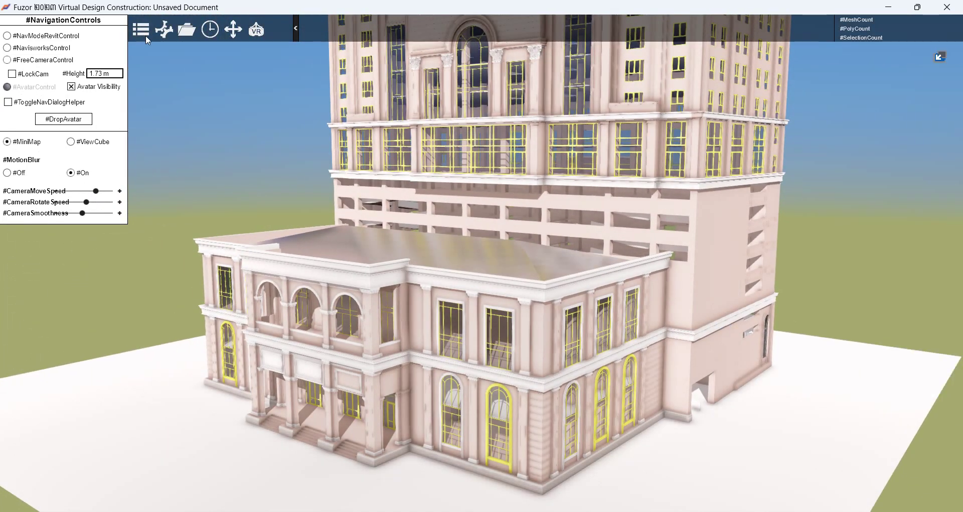
click(144, 35)
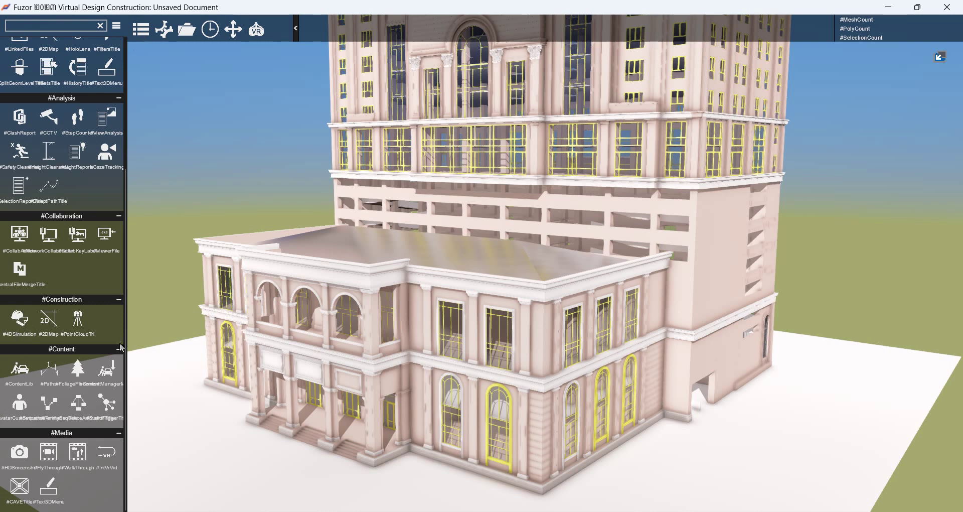
Reopen 4D Simulation and select three lower-roof pieces totalling 48.150 m³
click(20, 321)
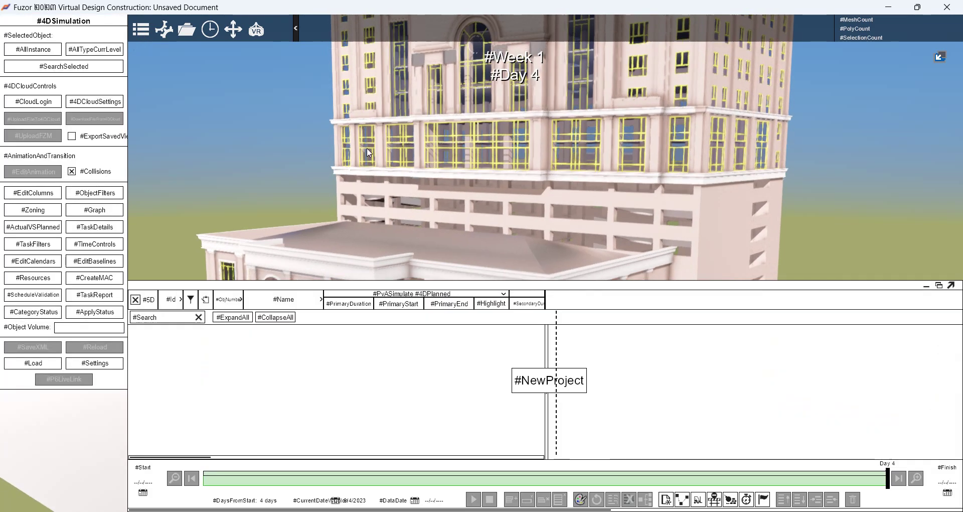
click(416, 207)
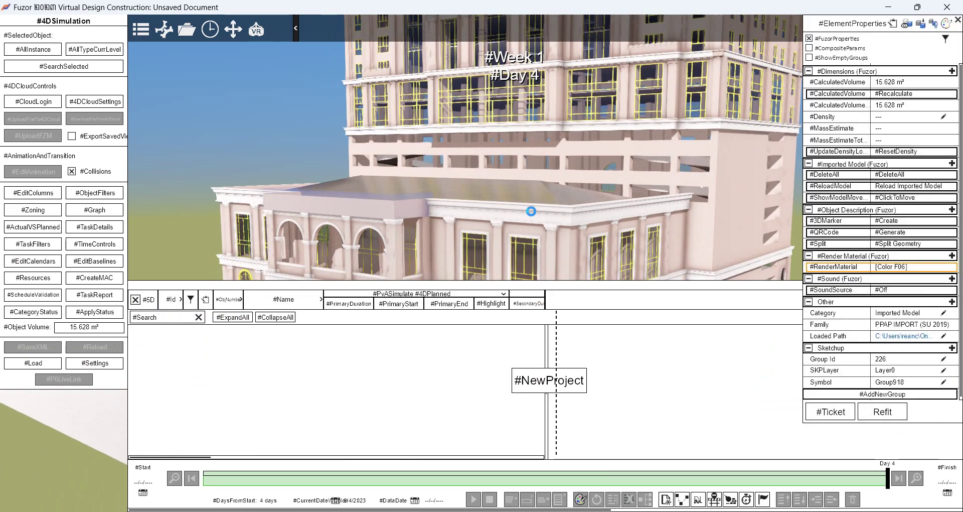
click(380, 210)
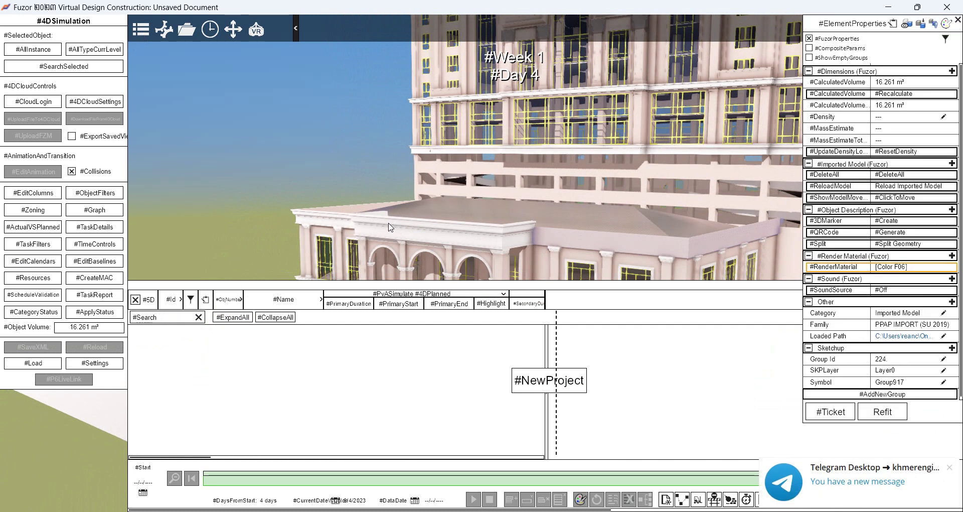
click(388, 232)
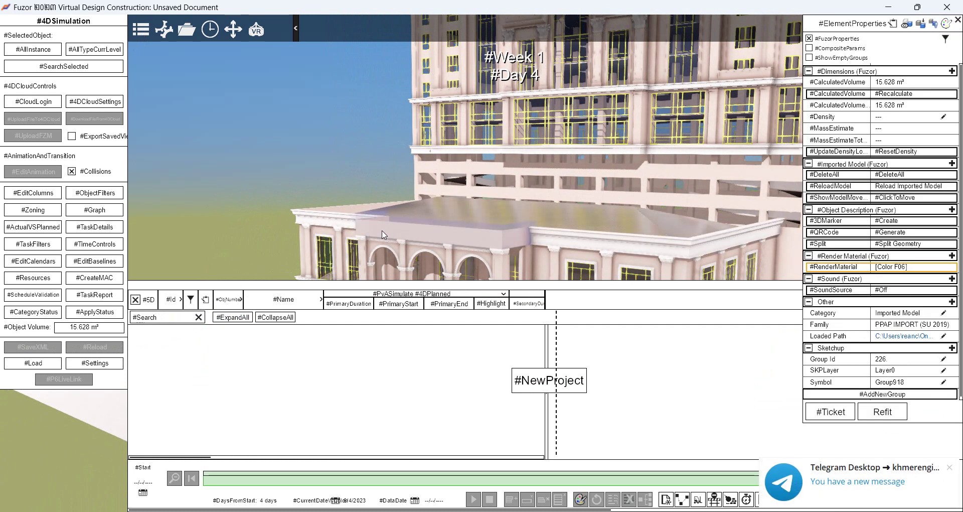
ctrl+click(333, 223)
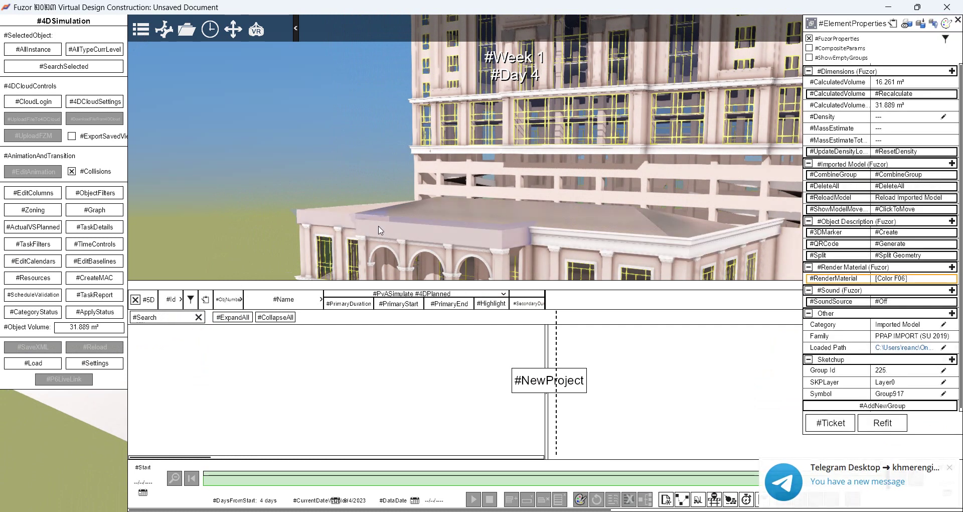
ctrl+click(580, 244)
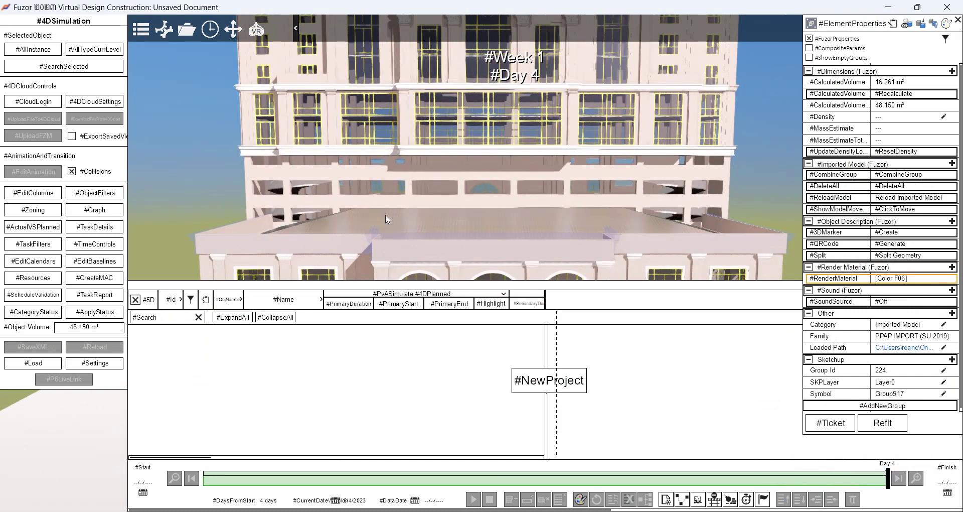
scroll(308, 239, up, 3)
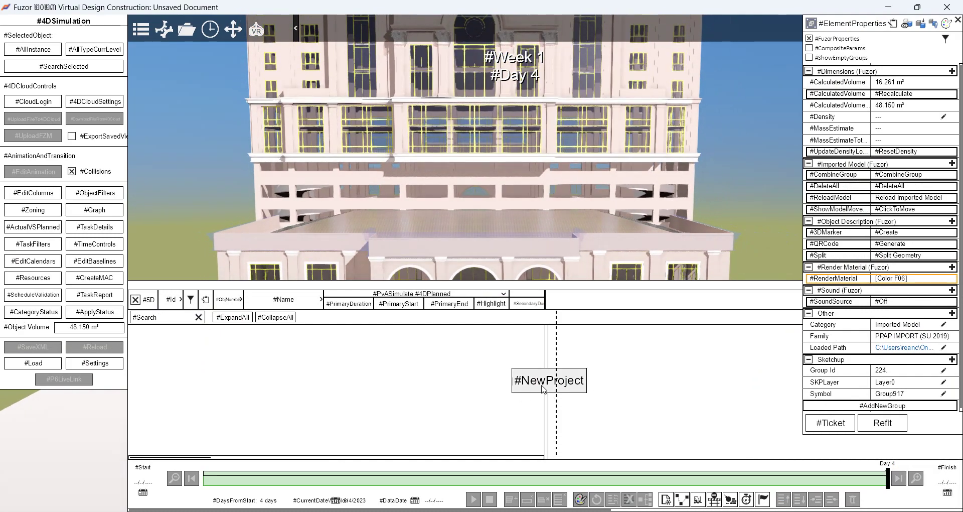
In the Date Picker, set Start to 1 June and Finish to 4 June 2023
click(517, 384)
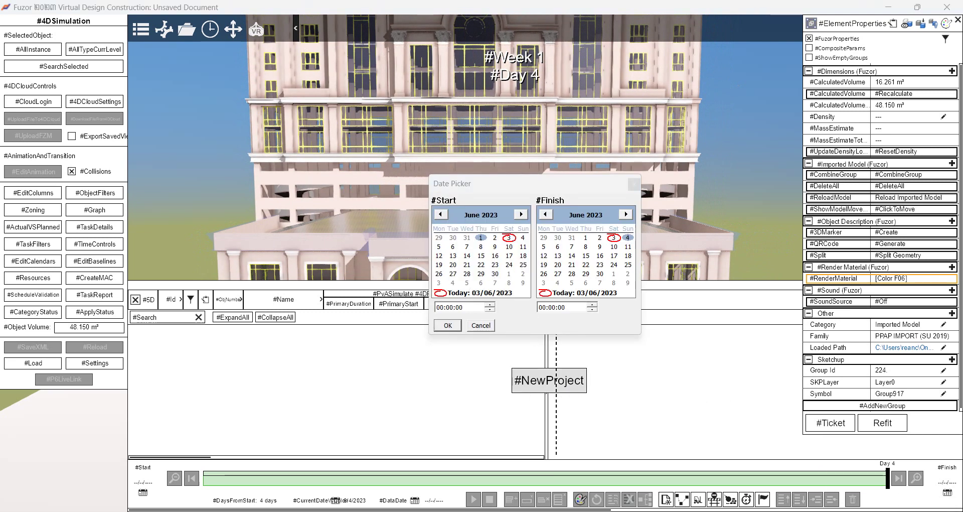
key(super+n)
key(super+n)
key(super+n)
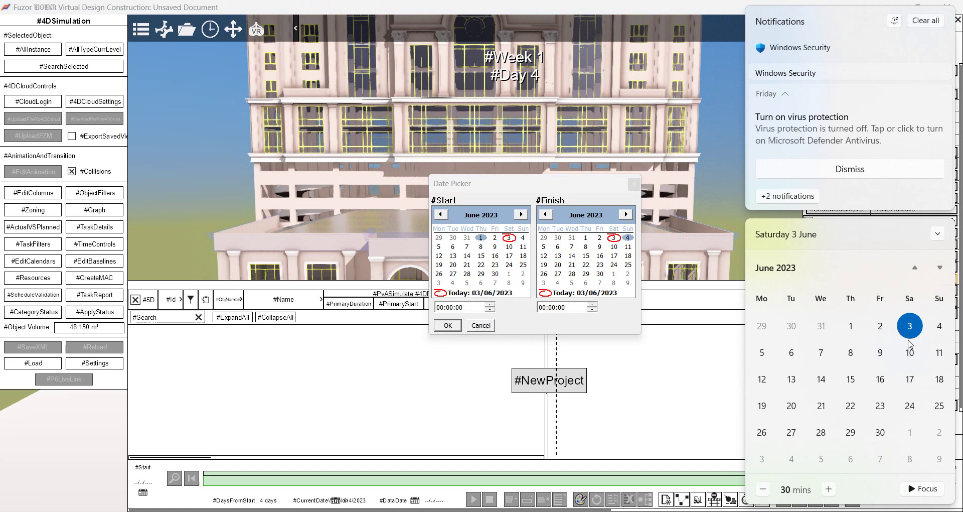
mouse_move(482, 188)
mouse_down()
mouse_move(448, 169)
mouse_move(440, 136)
mouse_up()
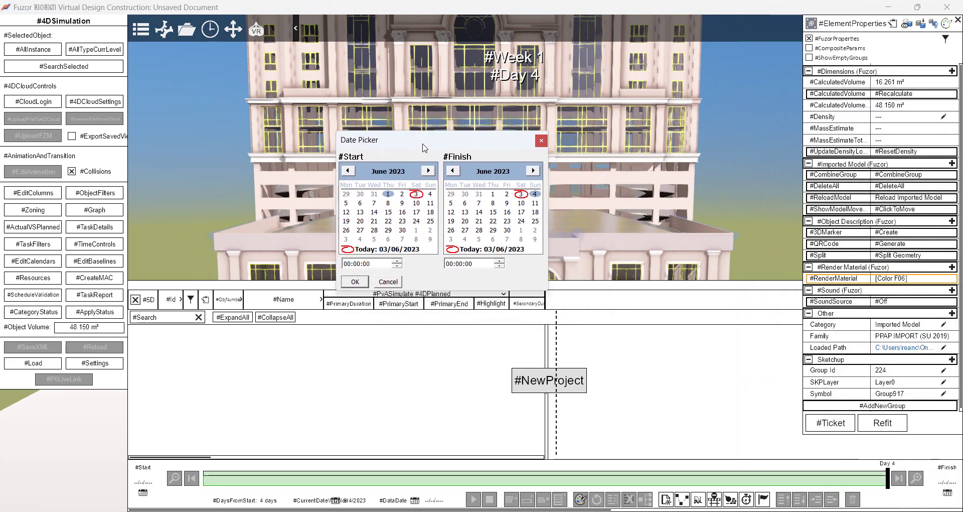
click(382, 271)
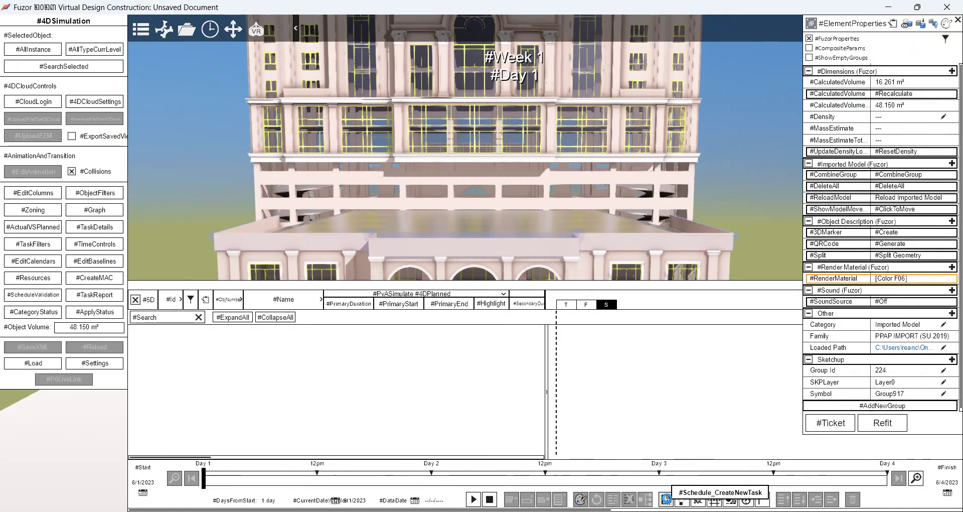
Add four one-day tasks, New Construction Task_1 to Task_4, then select Task_1 and Task_2
click(666, 498)
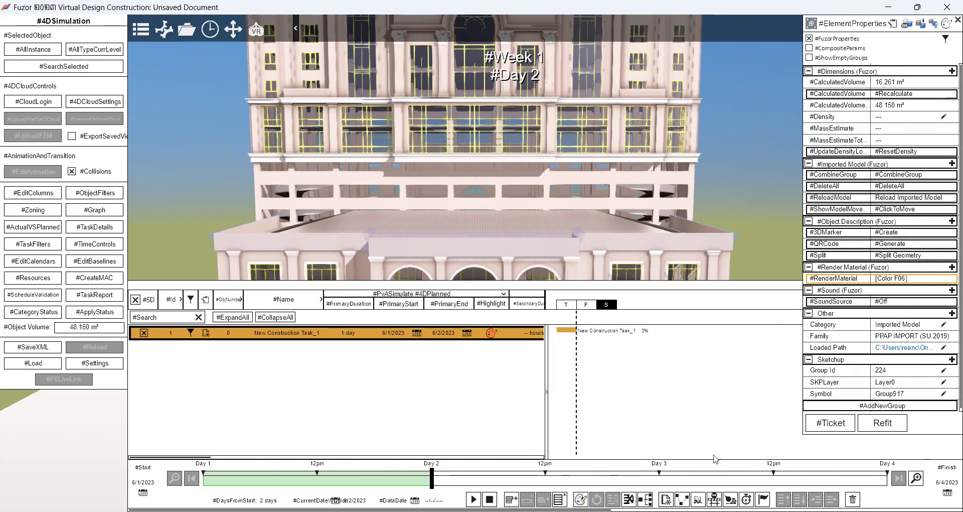
click(667, 499)
click(667, 498)
click(666, 498)
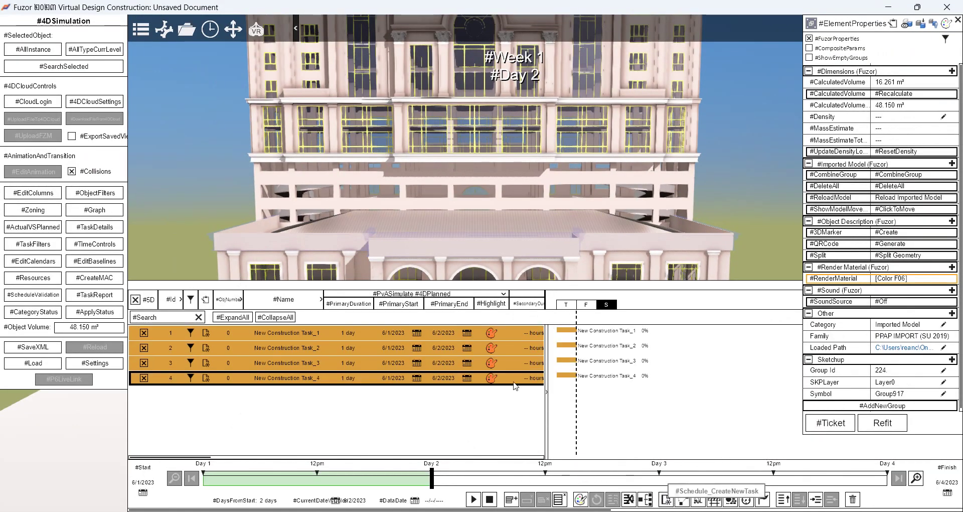
click(261, 332)
click(445, 344)
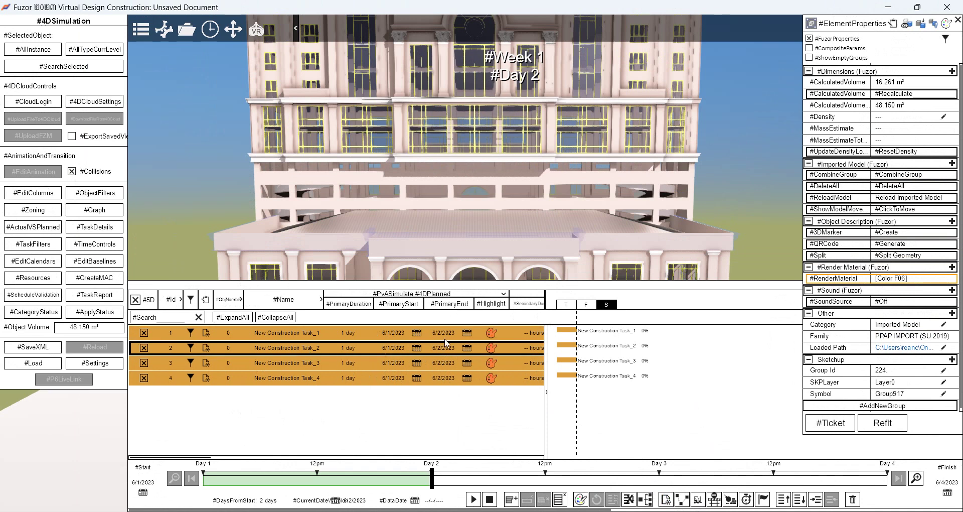
click(565, 329)
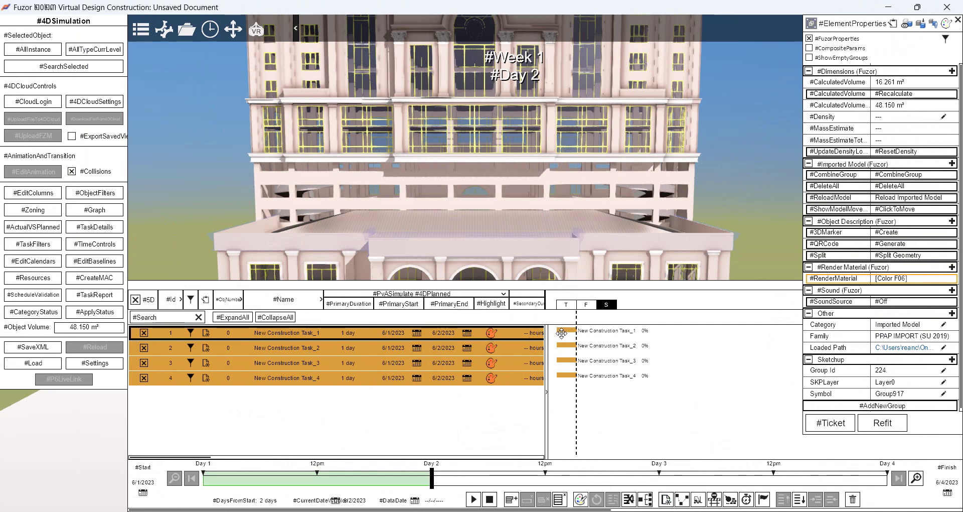
click(568, 345)
click(556, 330)
Drag the Gantt bars to stagger the four tasks one day apart, with Task_1 starting 5/31/2023
drag(555, 330, 535, 331)
click(593, 345)
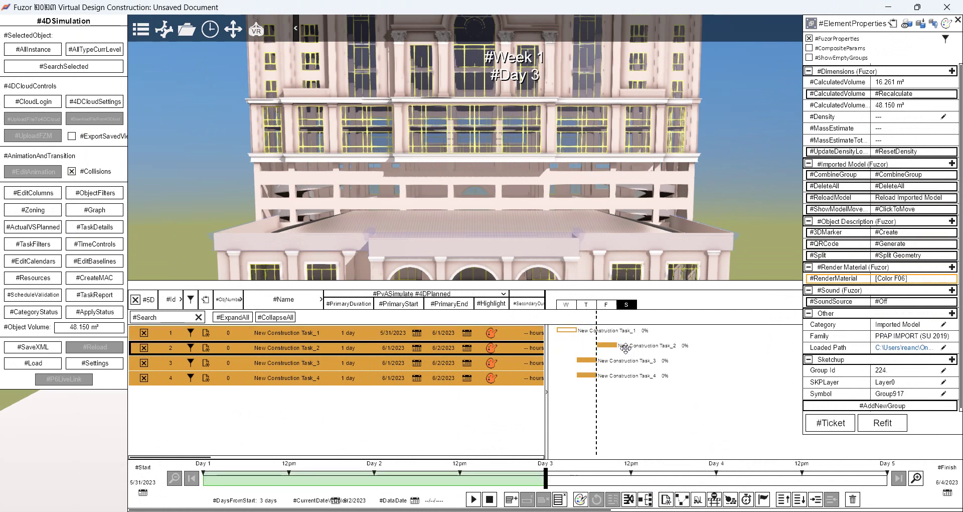
mouse_move(625, 348)
mouse_down()
mouse_move(592, 364)
mouse_move(652, 360)
mouse_up()
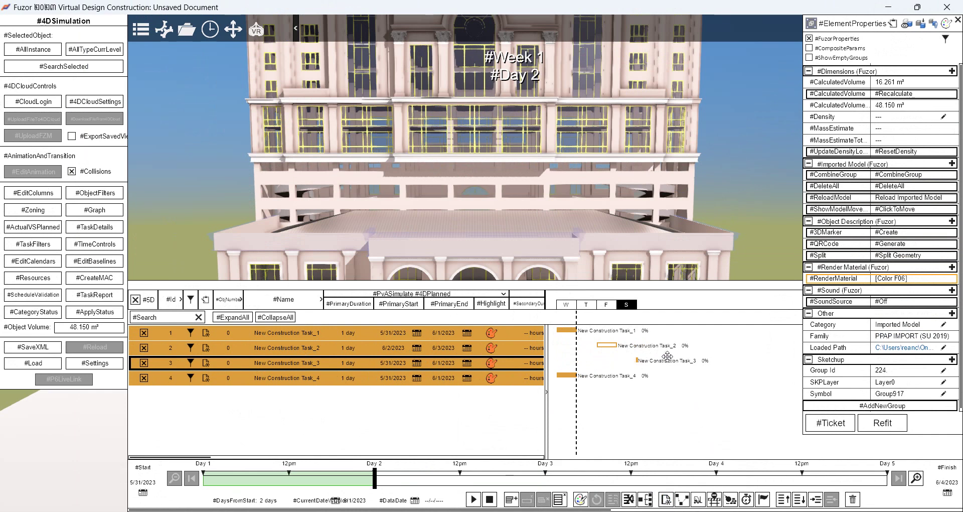
drag(576, 377, 701, 377)
click(572, 330)
drag(608, 346, 591, 344)
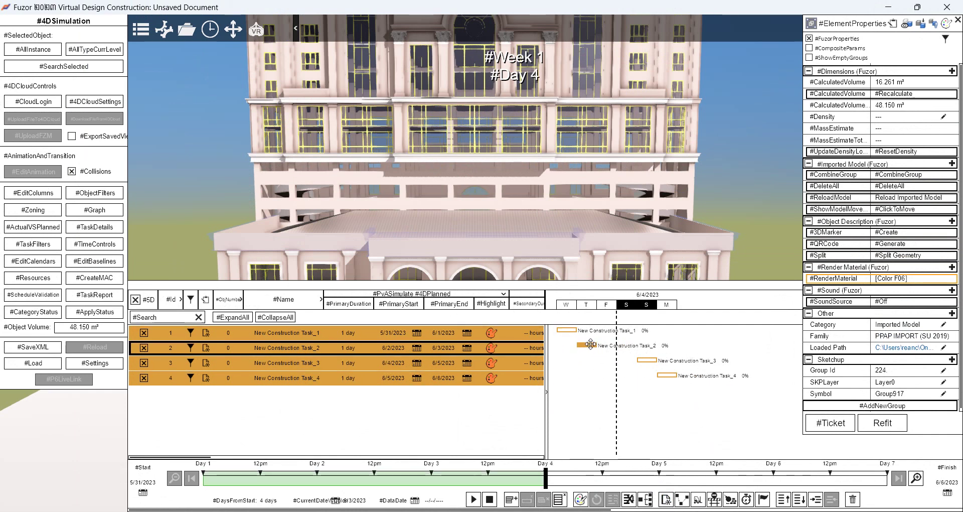
mouse_move(645, 360)
mouse_down()
mouse_move(618, 361)
mouse_move(637, 377)
mouse_up()
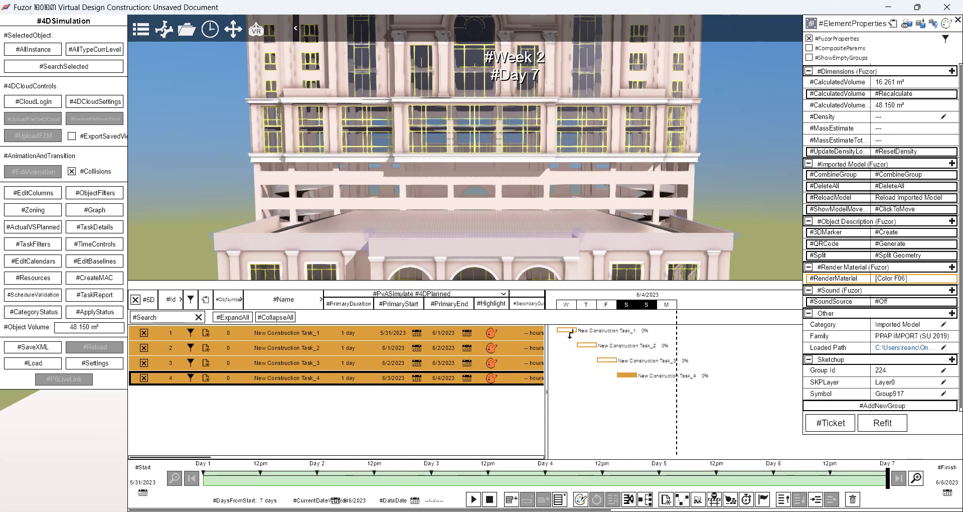
Give Task_1 a 7-day duration so it ends on 6/7/2023
click(479, 335)
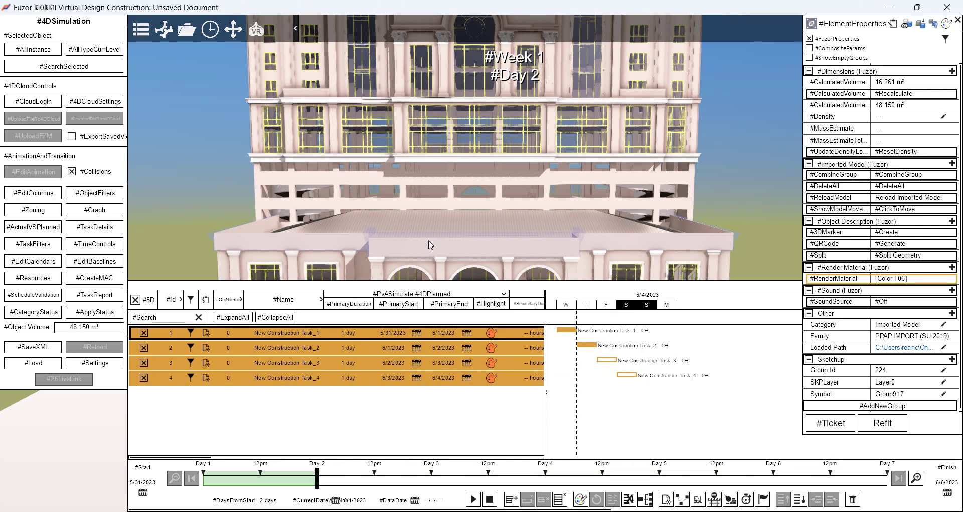
middle_drag(429, 245, 429, 185)
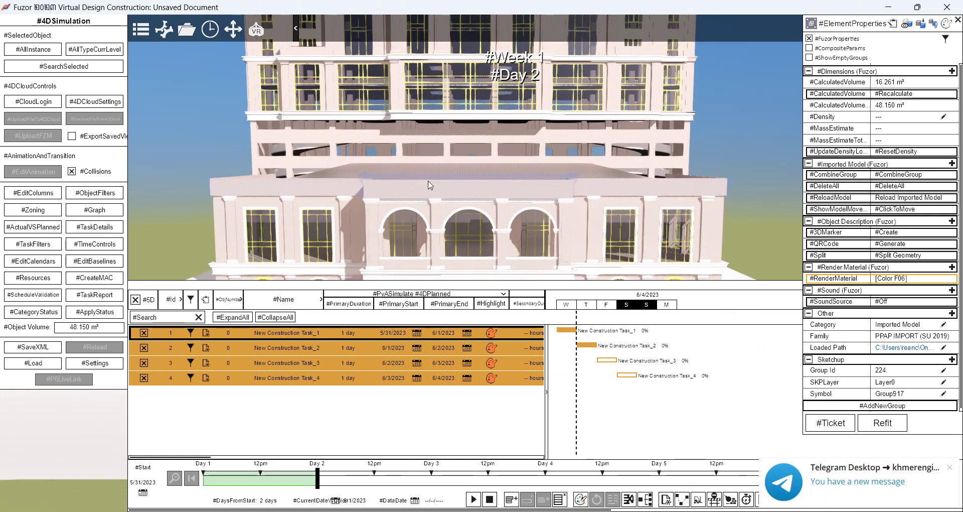
click(348, 335)
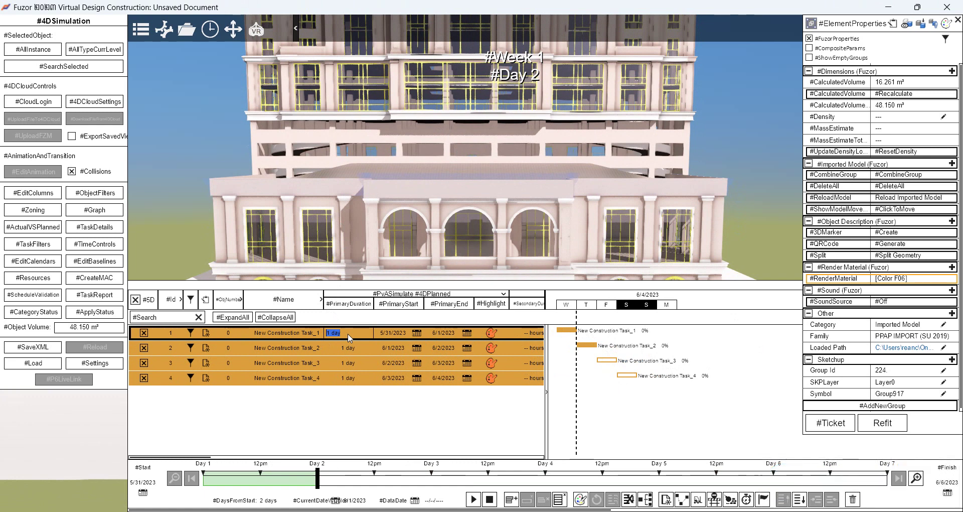
text(7)
key(Return)
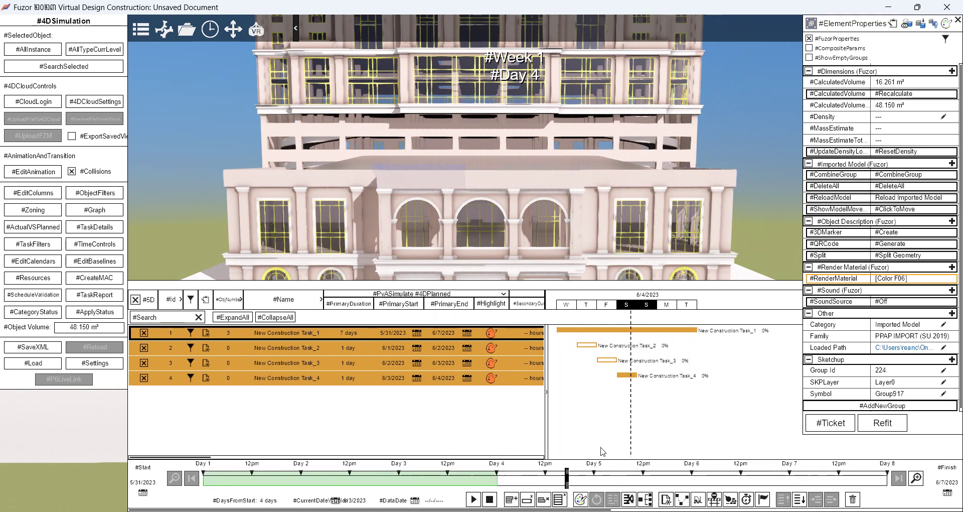
scroll(466, 190, up, 5)
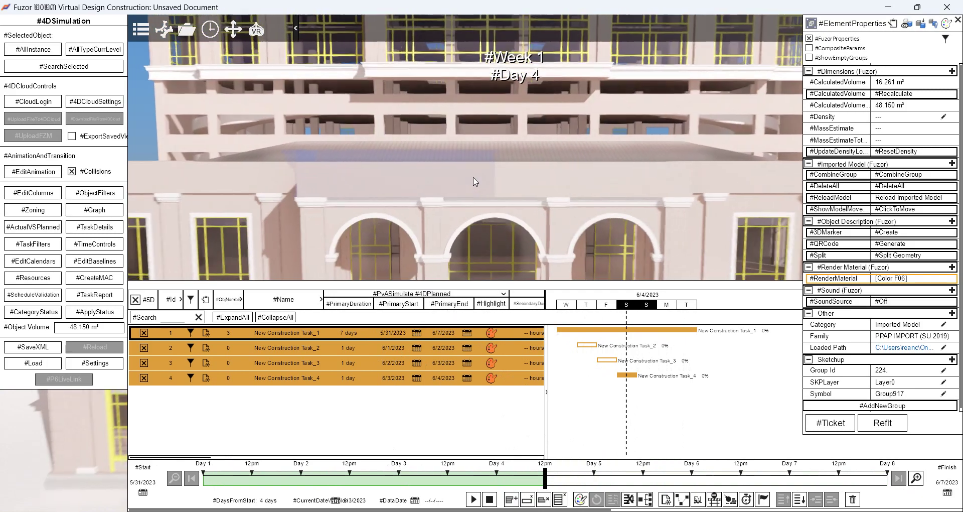
Add the upper parapet wall pieces to Task_1 for six elements, then replay the simulation from Day 1
drag(447, 229, 391, 137)
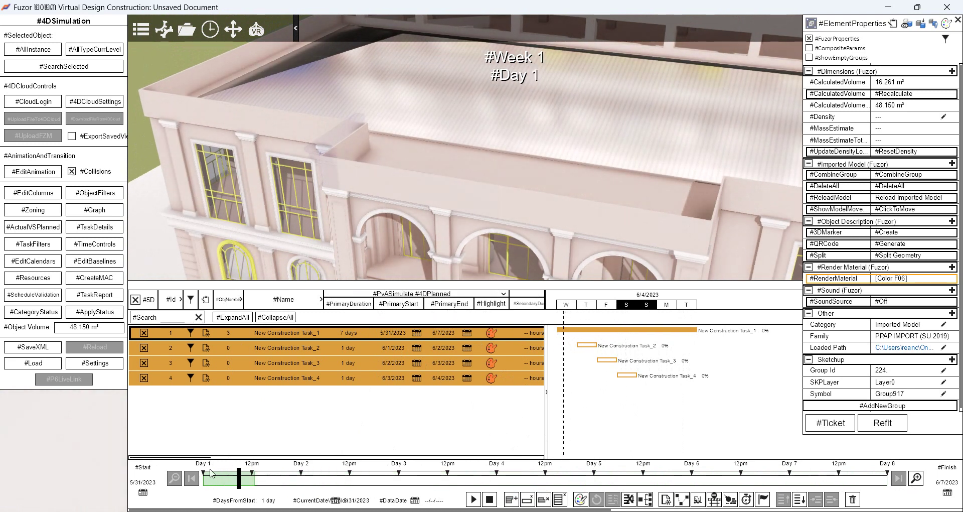
click(423, 478)
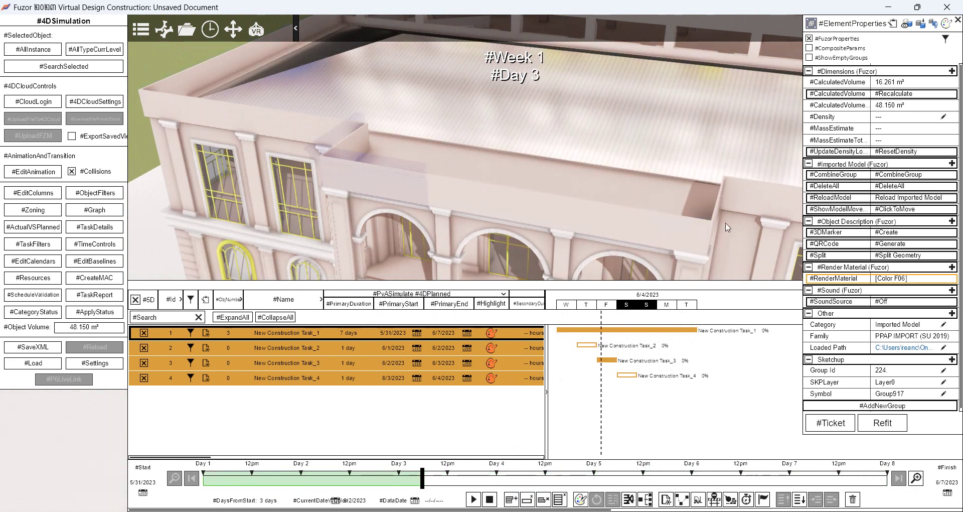
click(690, 233)
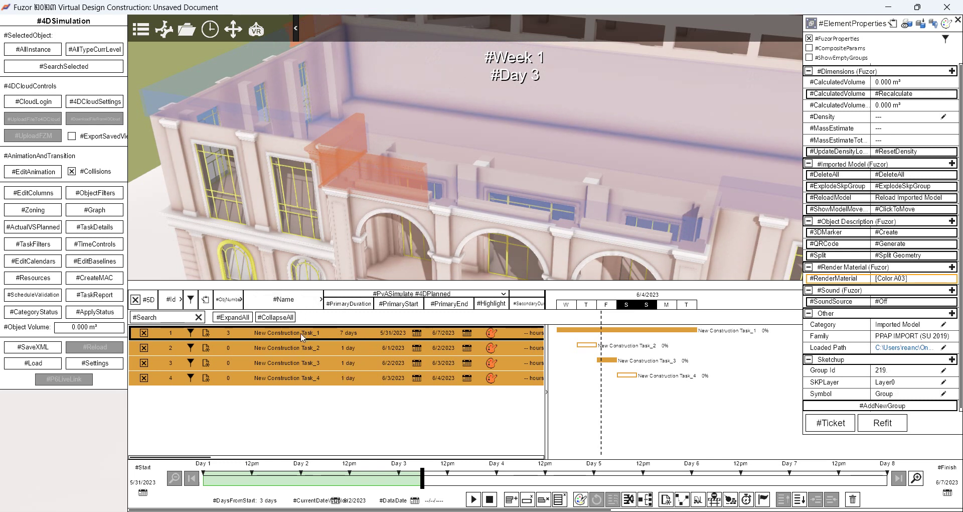
click(349, 335)
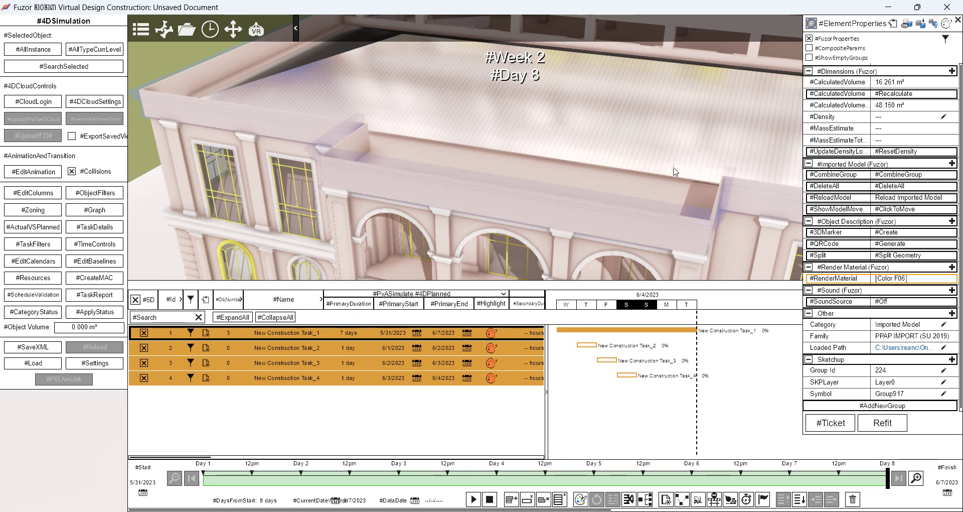
click(743, 190)
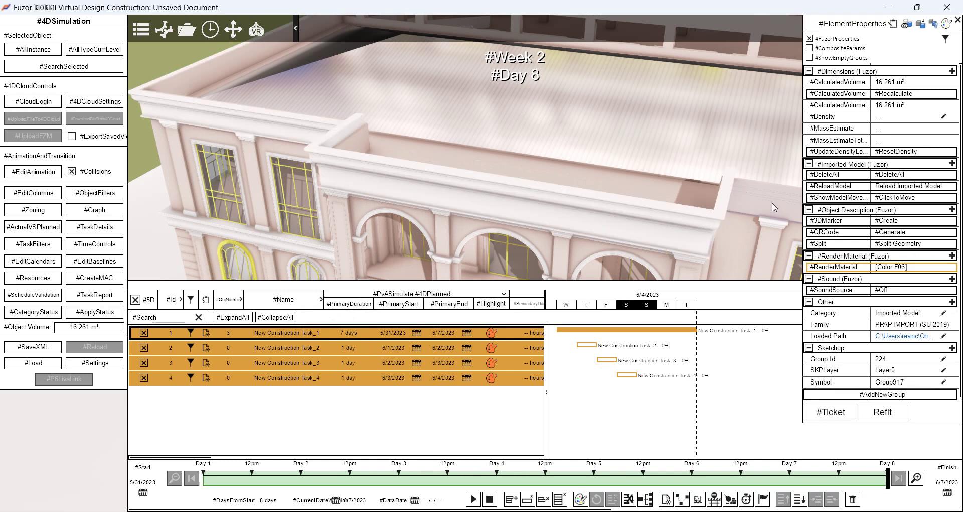
click(283, 340)
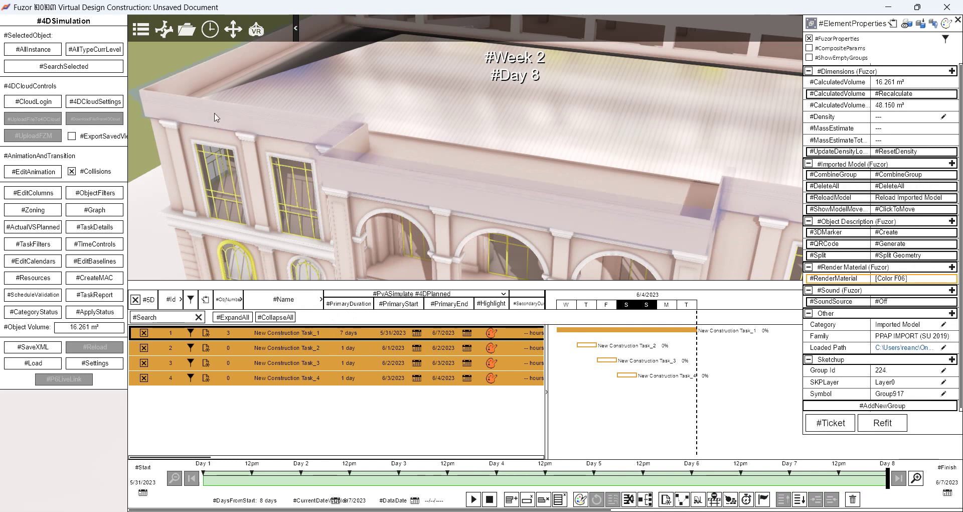
click(211, 73)
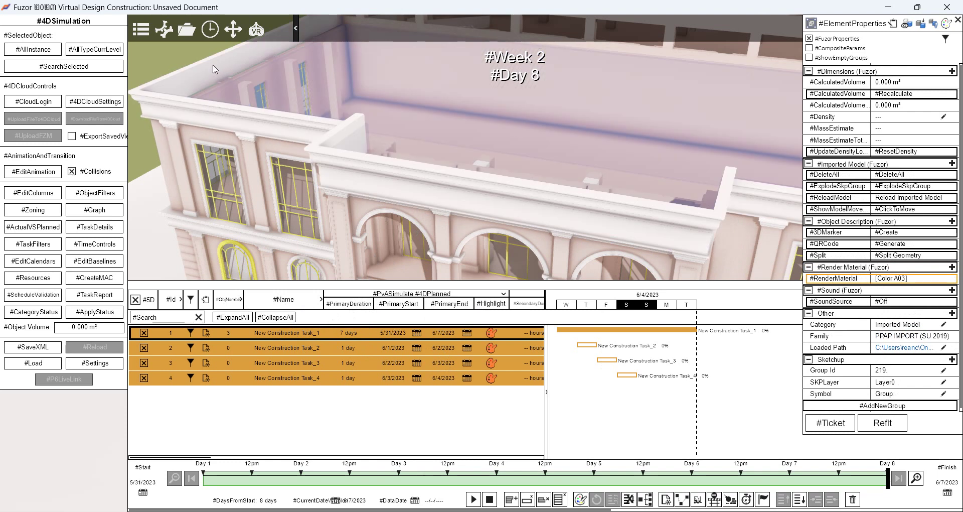
click(511, 500)
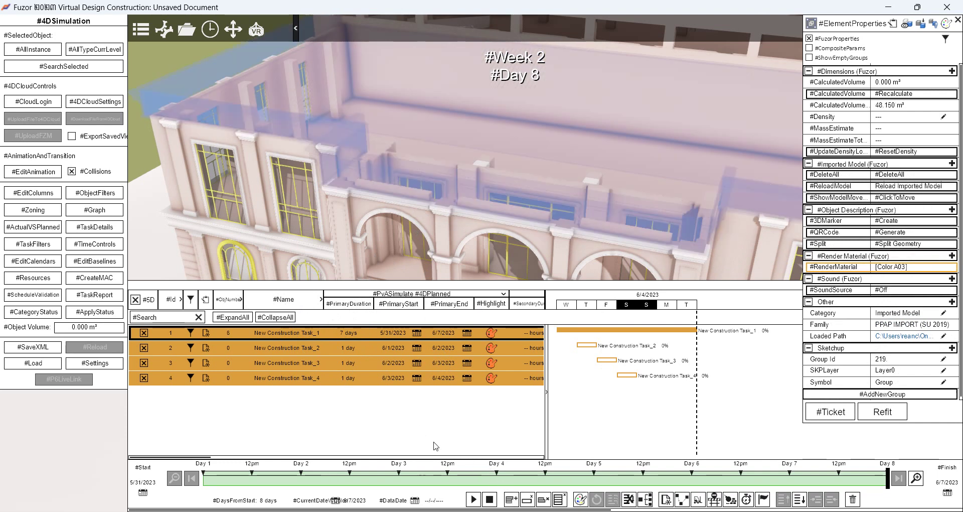
click(211, 467)
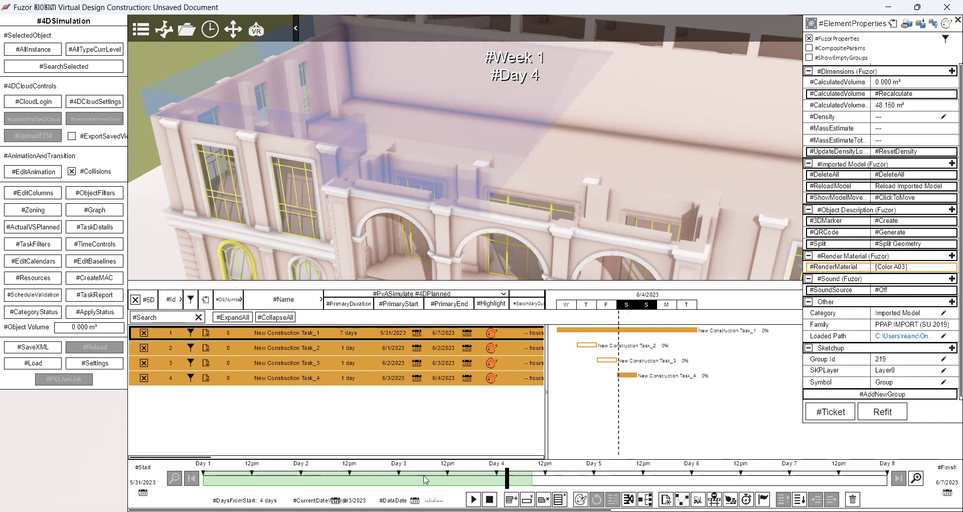
drag(212, 466, 437, 447)
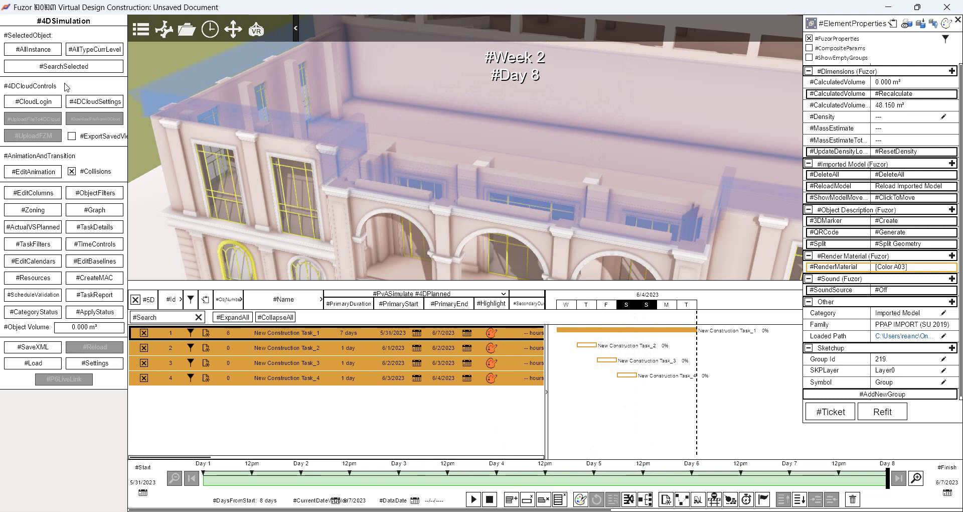
In Task_1's build animation settings, build at the staging area with the SlideIn style
click(33, 172)
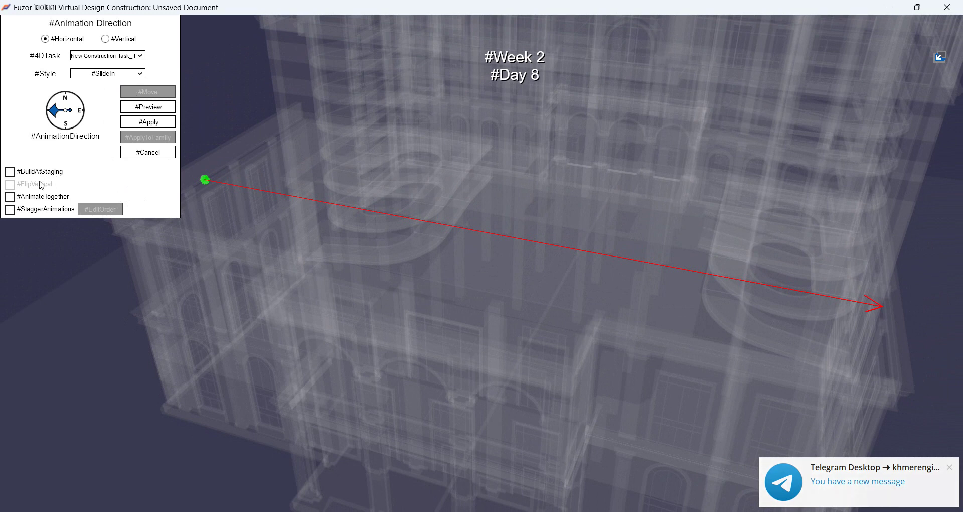
click(10, 172)
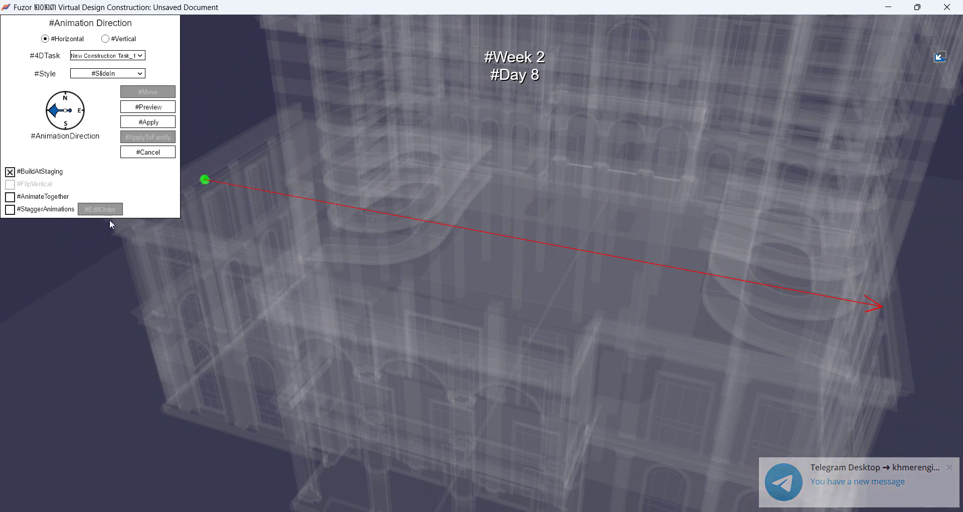
click(98, 67)
click(108, 73)
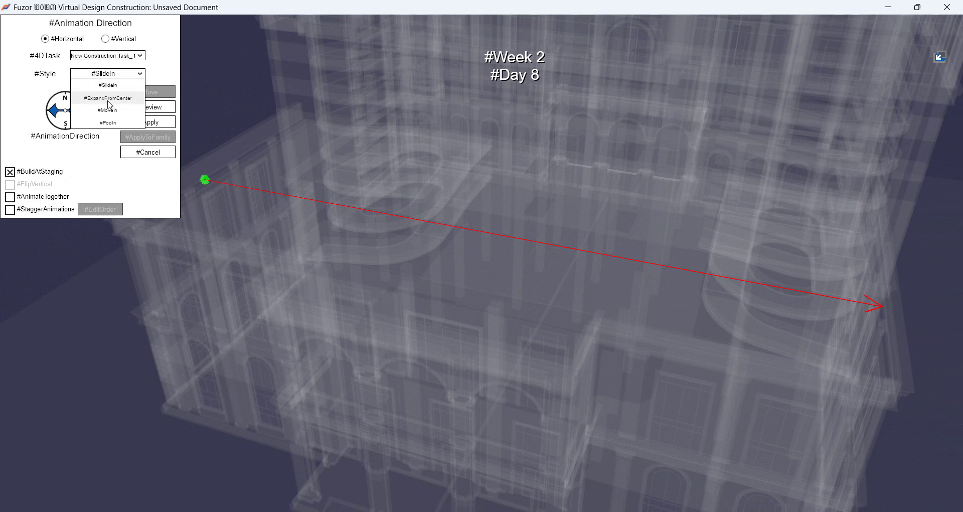
click(108, 84)
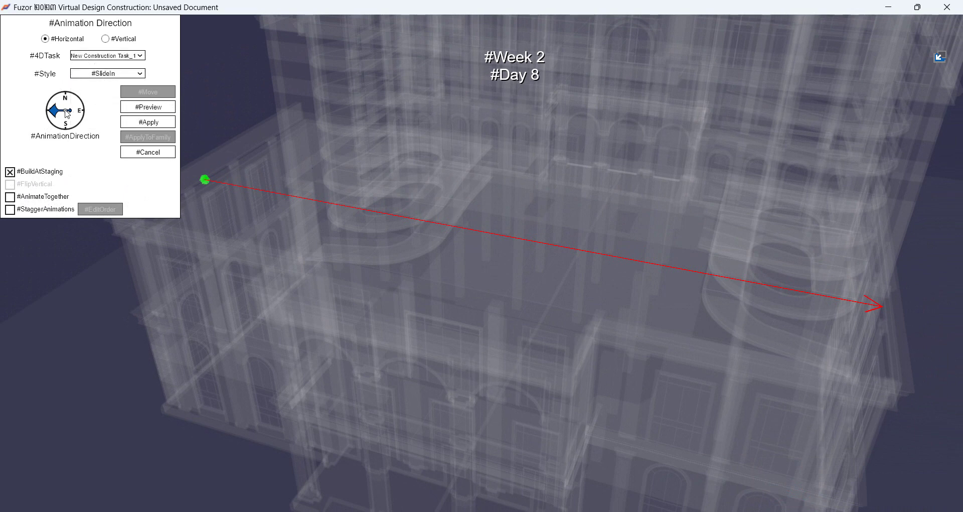
Aim the slide-in direction east and preview the animation
drag(67, 113, 69, 106)
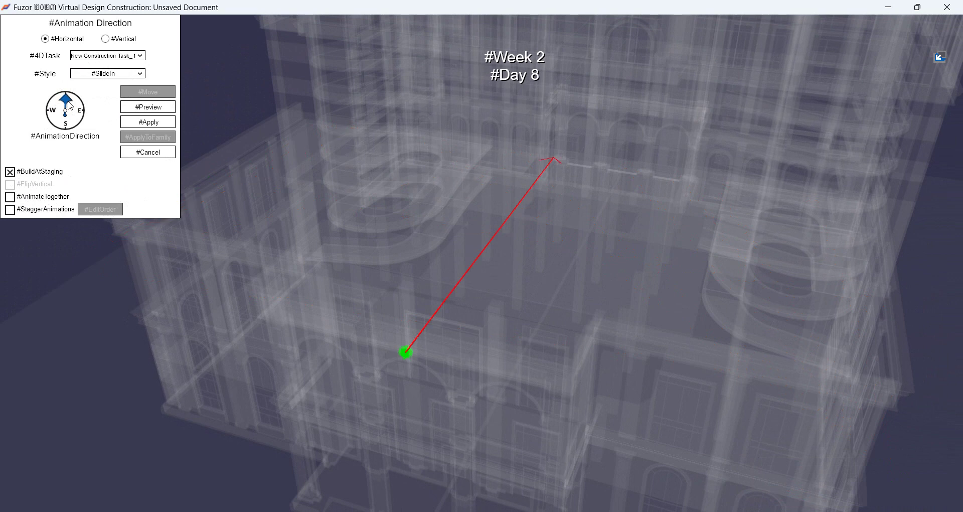
click(150, 106)
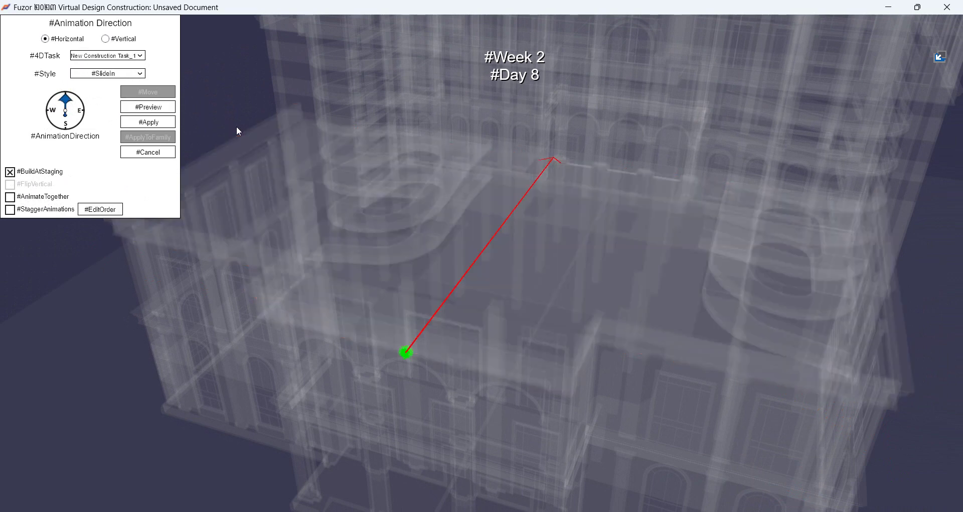
drag(66, 103, 100, 123)
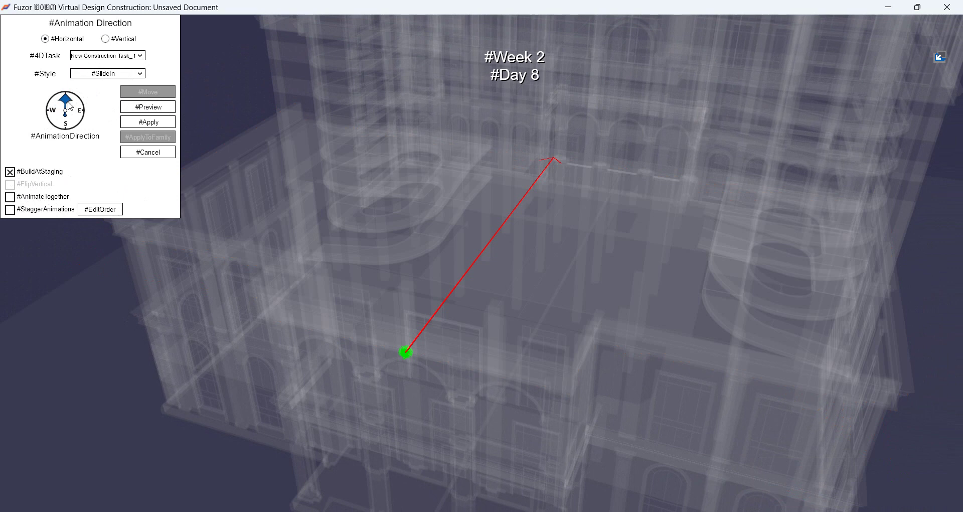
click(142, 108)
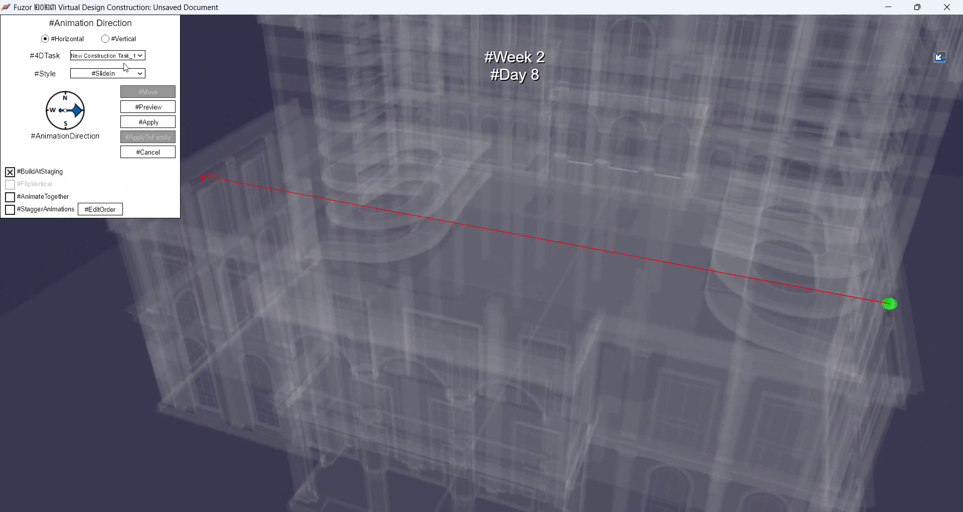
Apply the ExpandFromCenter style with AnimateTogether checked and preview it
click(117, 76)
click(115, 99)
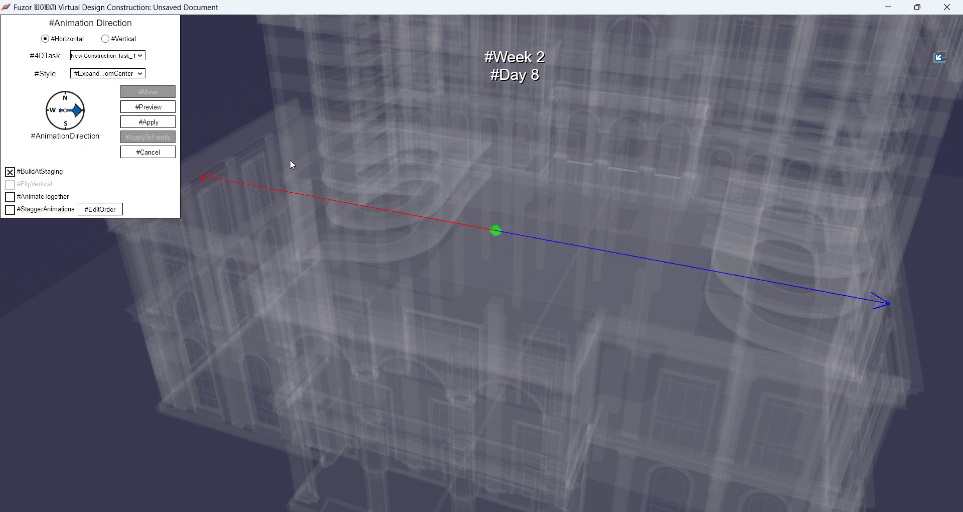
click(149, 122)
click(9, 198)
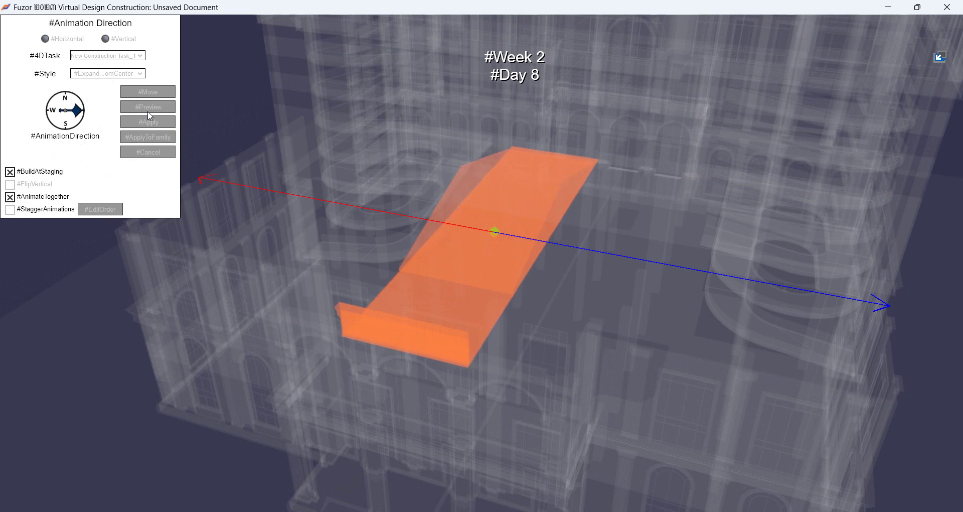
click(148, 109)
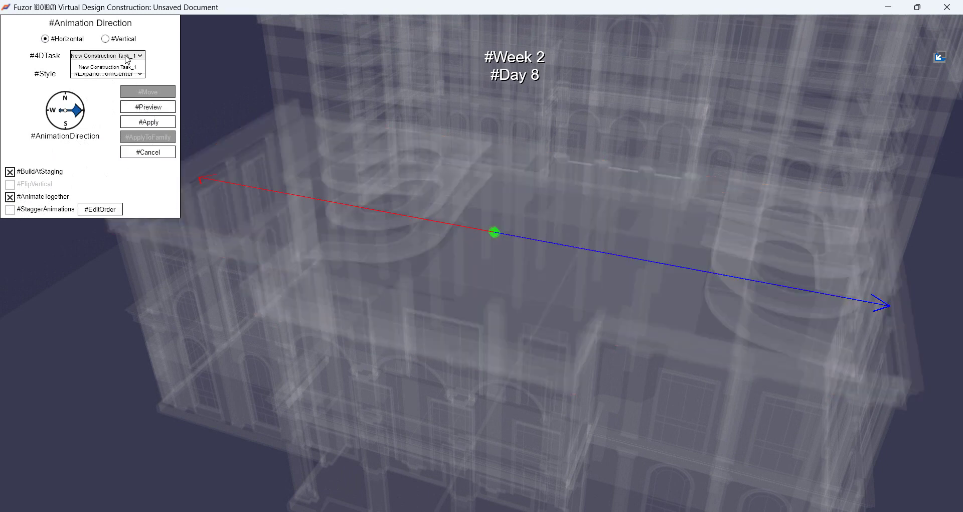
Switch the style back to SlideIn, preview it again, and close the animation settings
click(124, 75)
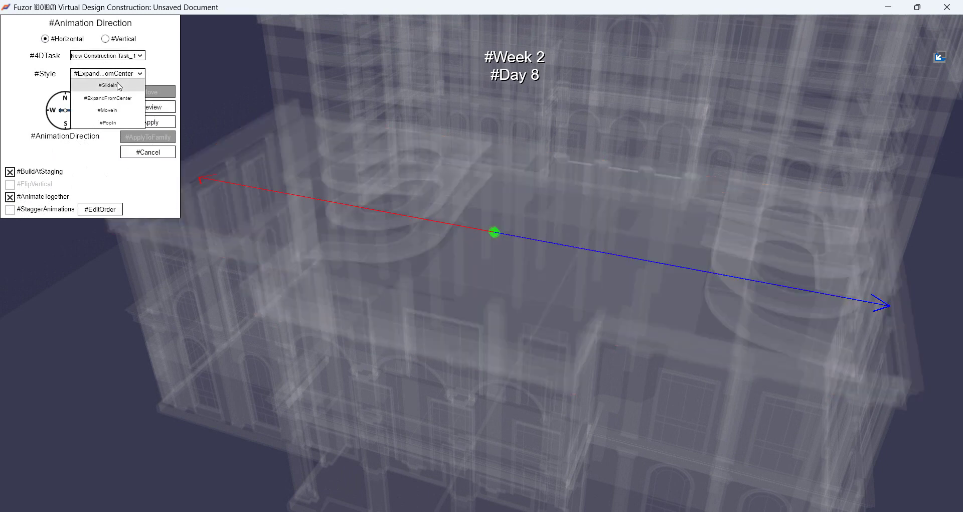
click(108, 85)
click(154, 109)
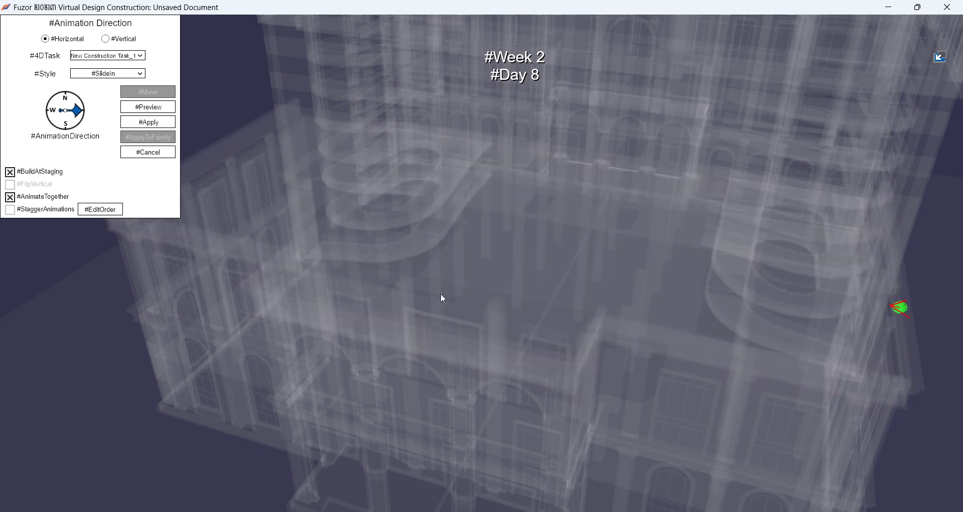
mouse_move(443, 298)
mouse_down()
mouse_move(477, 167)
mouse_move(415, 19)
mouse_up()
drag(339, 132, 330, 119)
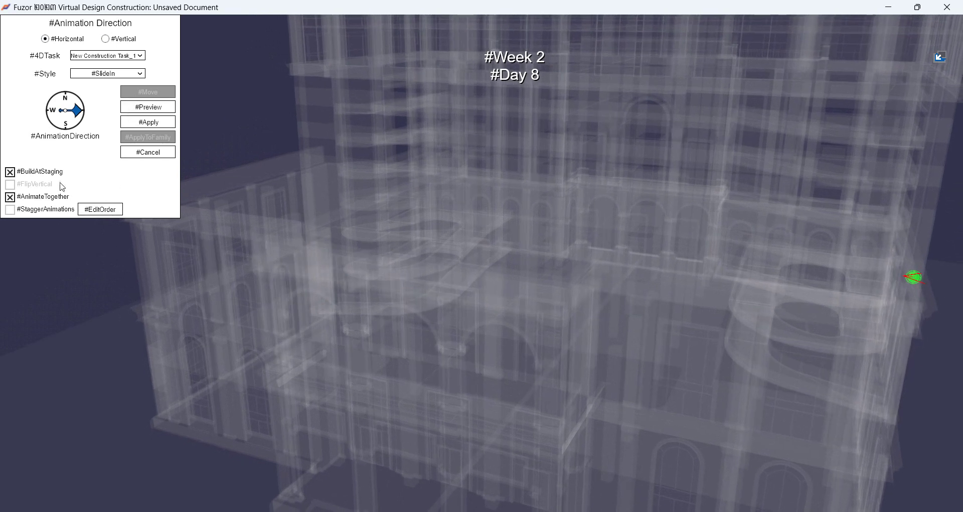
click(163, 127)
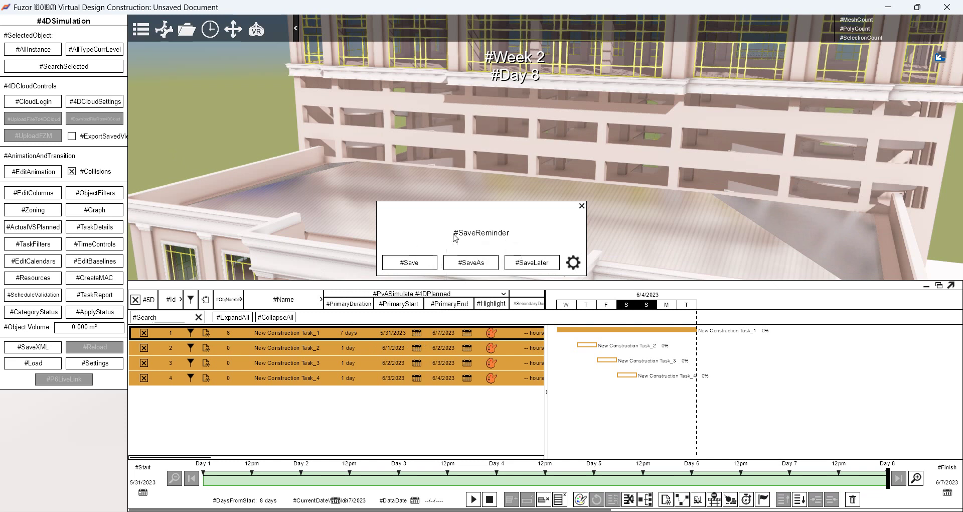
Save the project as test.che from the save reminder, then bring up the main tools menu
click(430, 267)
text(test)
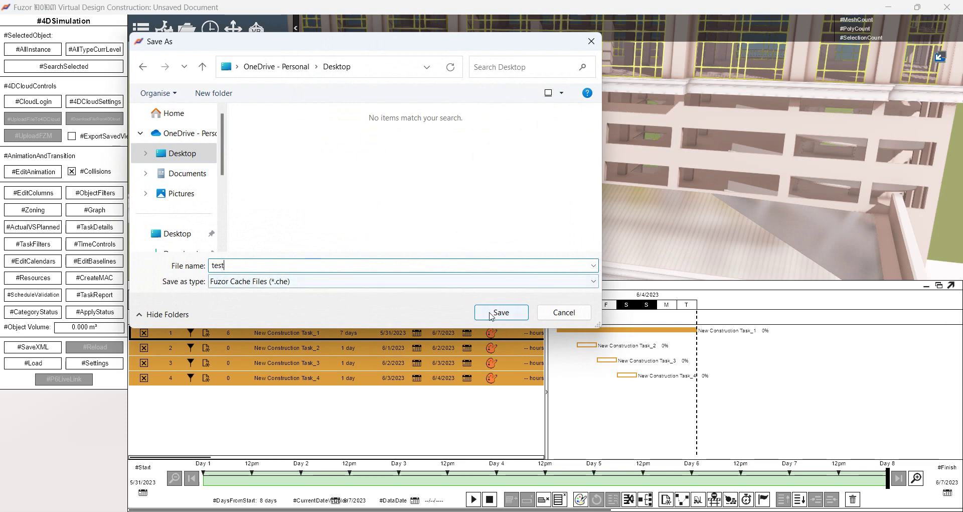
click(492, 315)
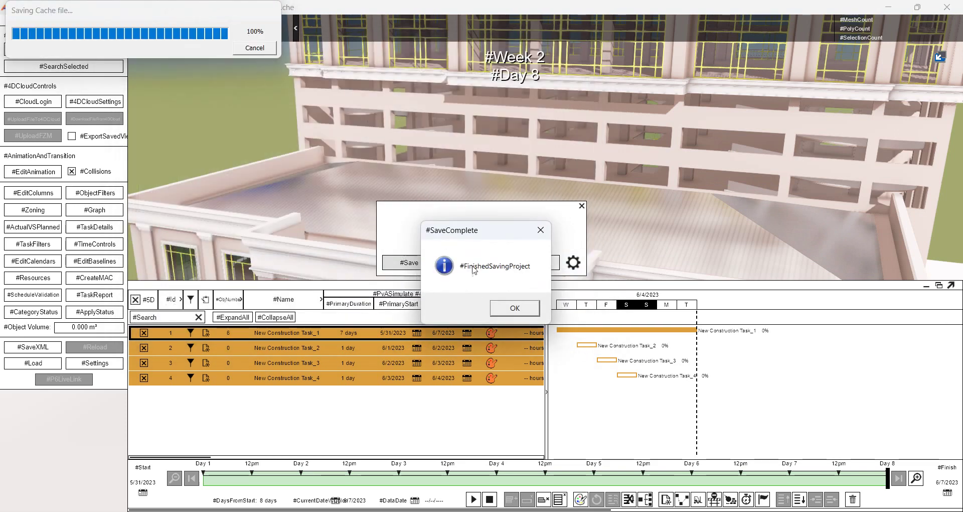
click(510, 307)
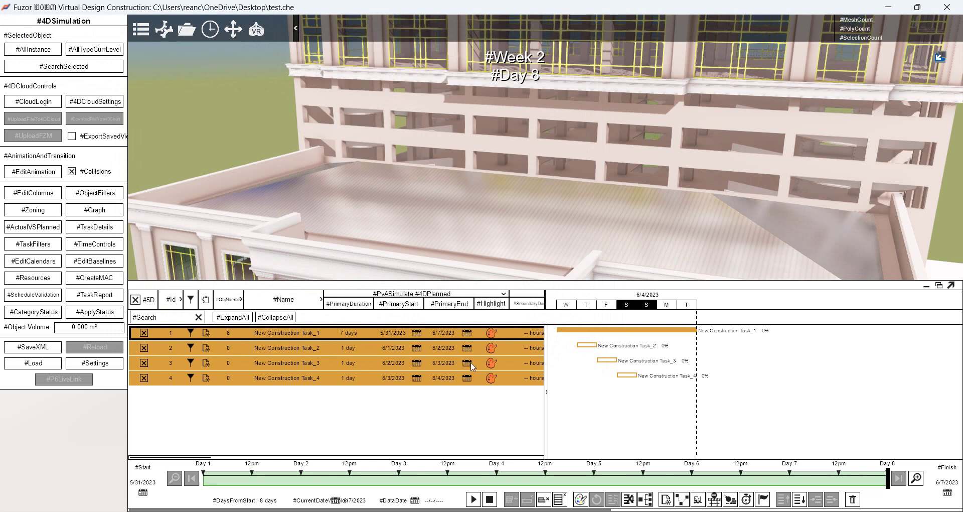
drag(590, 482, 701, 471)
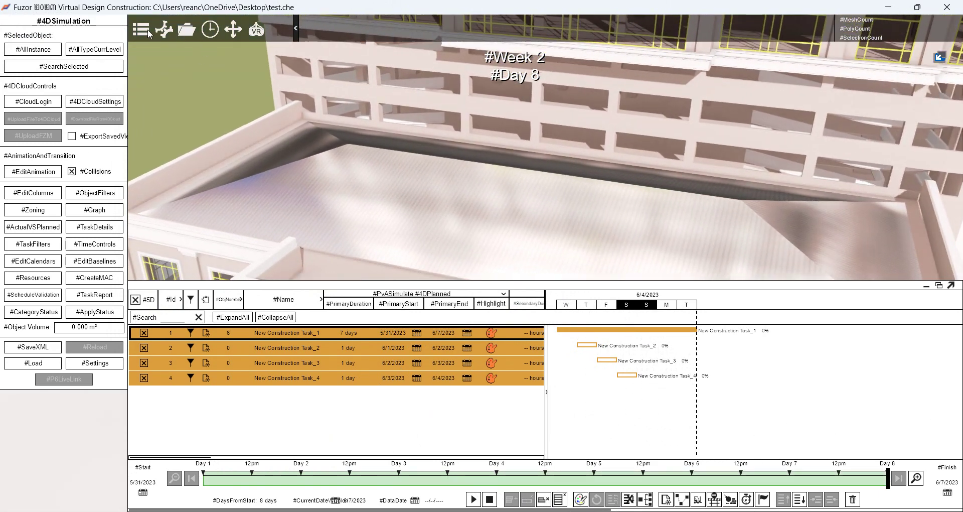
click(147, 33)
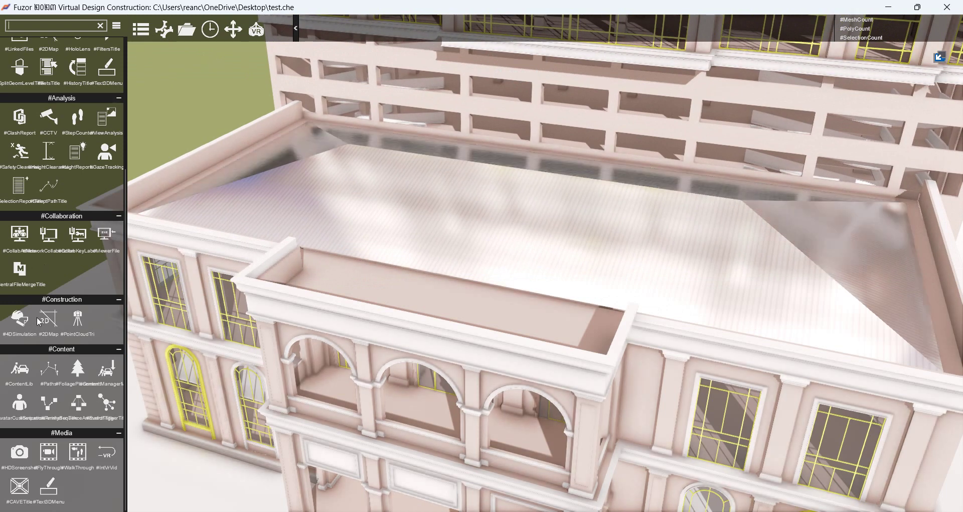
Place a Female Construction worker from the content library on the balcony parapet
click(19, 416)
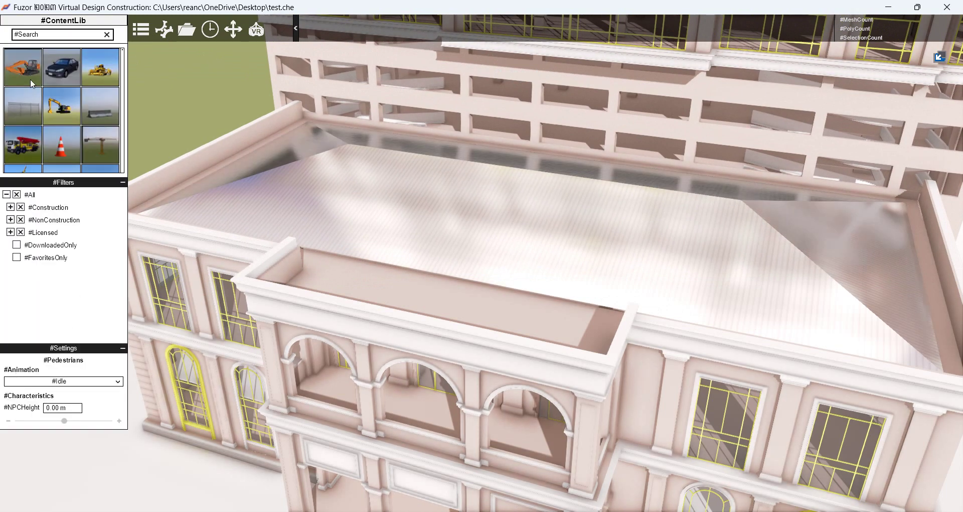
scroll(92, 86, down, 3)
click(67, 118)
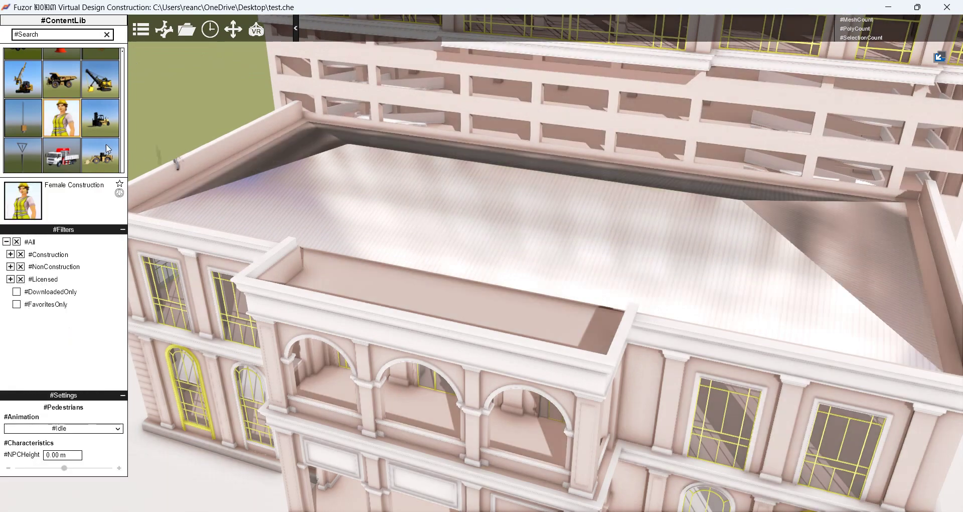
Place a second Female Construction worker on the roof ledge
scroll(482, 306, up, 2)
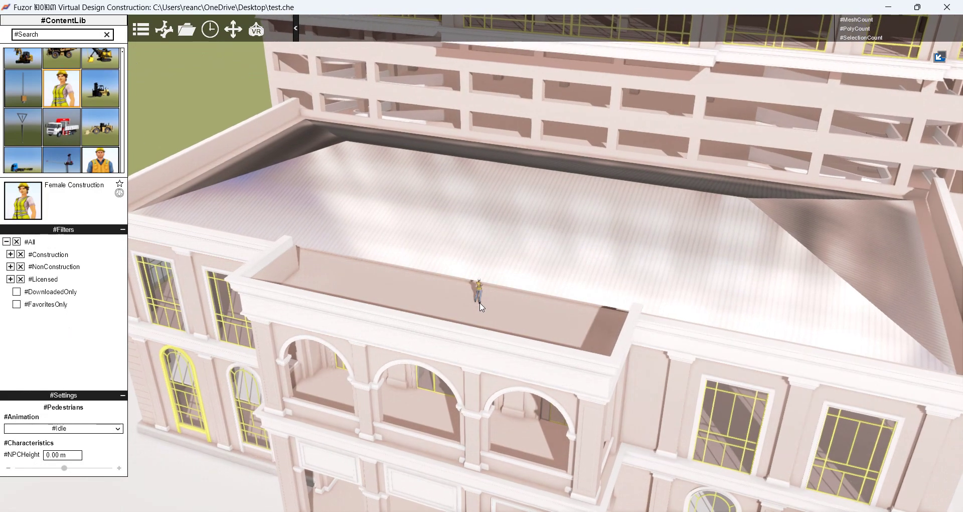
scroll(479, 306, up, 3)
scroll(467, 307, up, 5)
scroll(456, 307, up, 5)
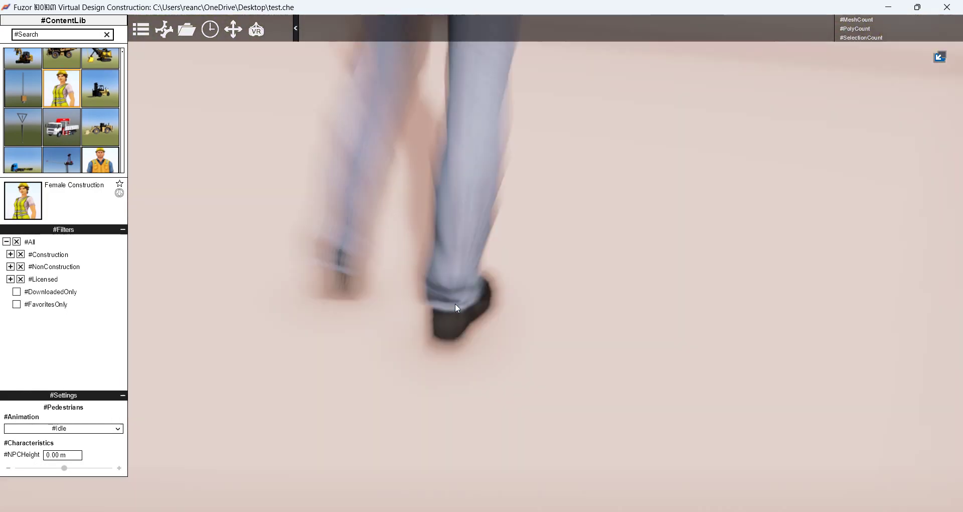
scroll(455, 303, down, 10)
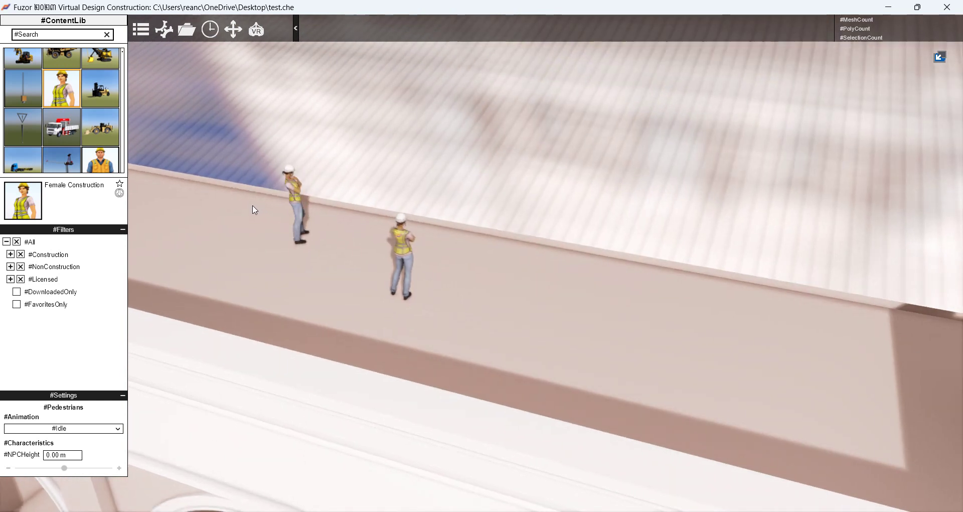
scroll(88, 137, down, 1)
scroll(88, 137, down, 2)
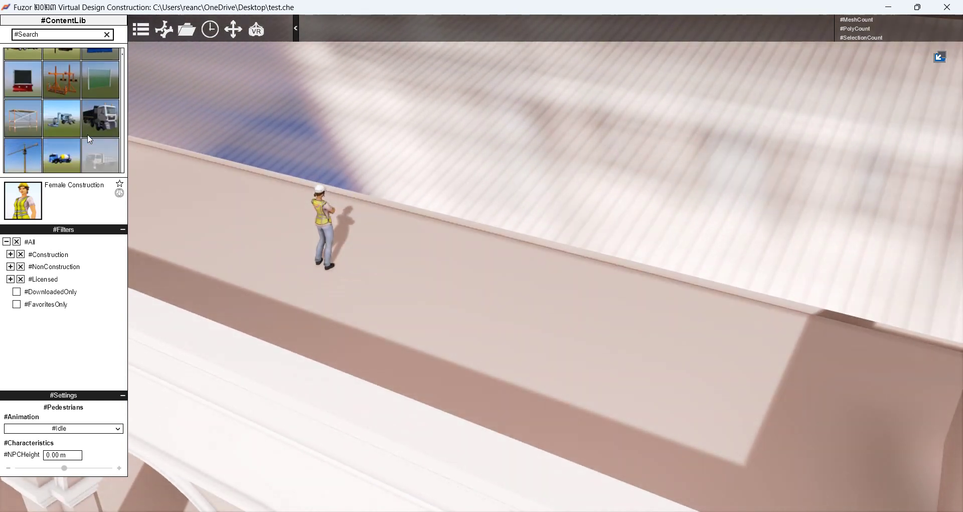
scroll(87, 134, down, 2)
scroll(87, 134, down, 2)
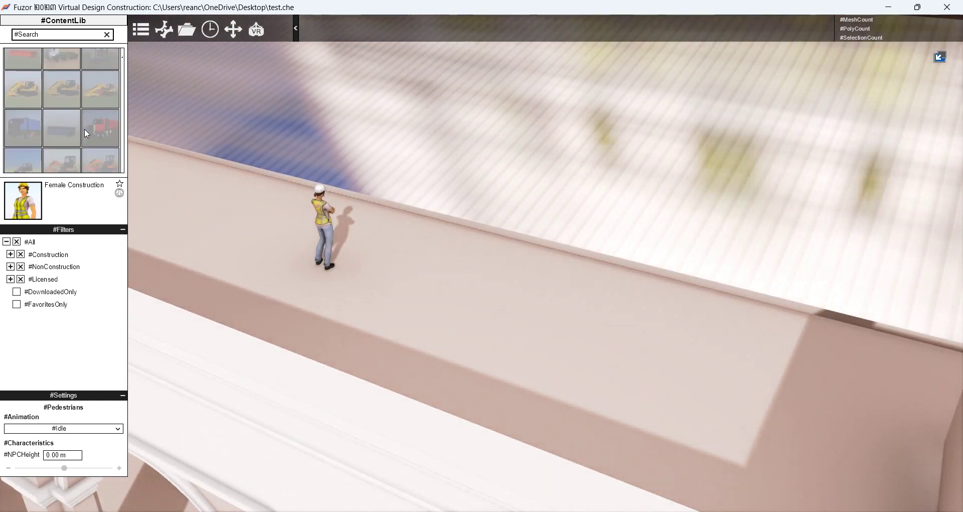
scroll(88, 134, down, 2)
scroll(87, 134, down, 2)
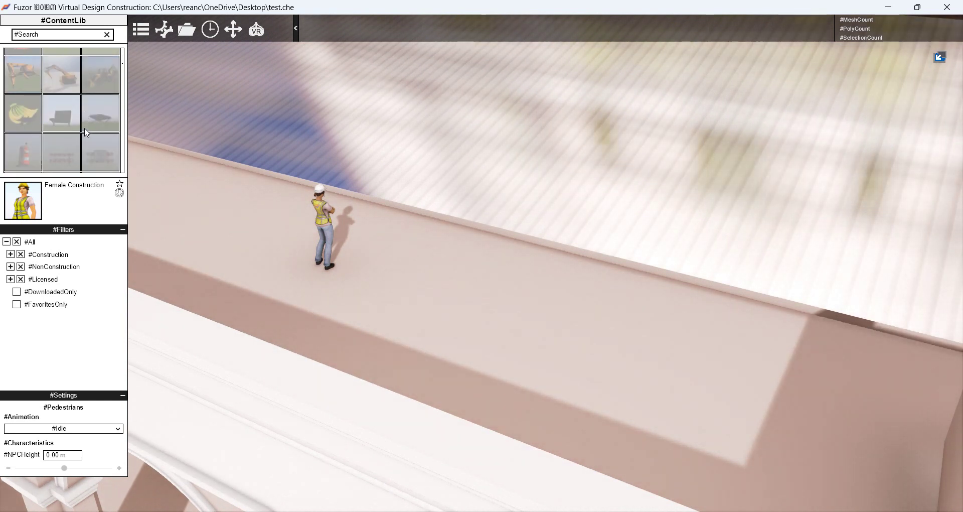
scroll(85, 133, down, 2)
scroll(84, 132, down, 2)
scroll(83, 130, down, 2)
scroll(81, 130, down, 2)
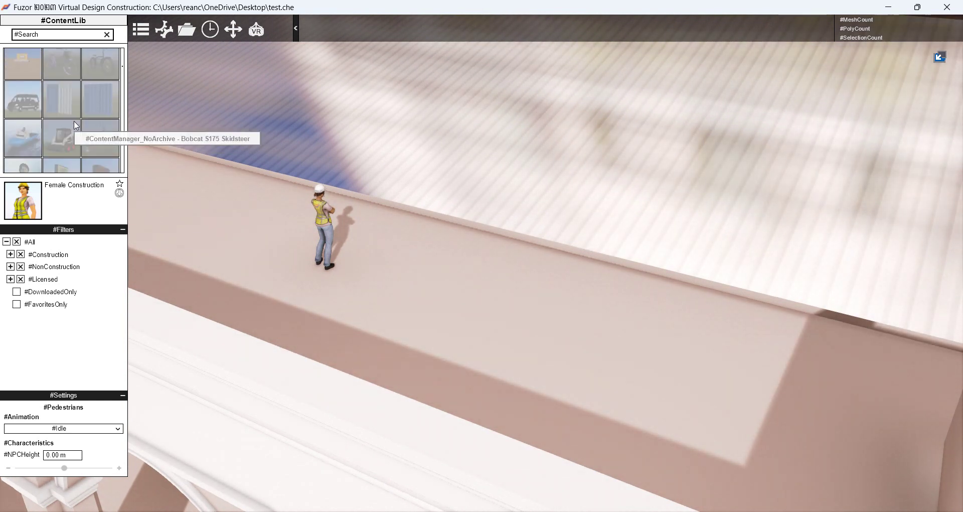
scroll(79, 128, down, 2)
scroll(76, 126, down, 2)
scroll(73, 124, down, 2)
scroll(73, 124, down, 2)
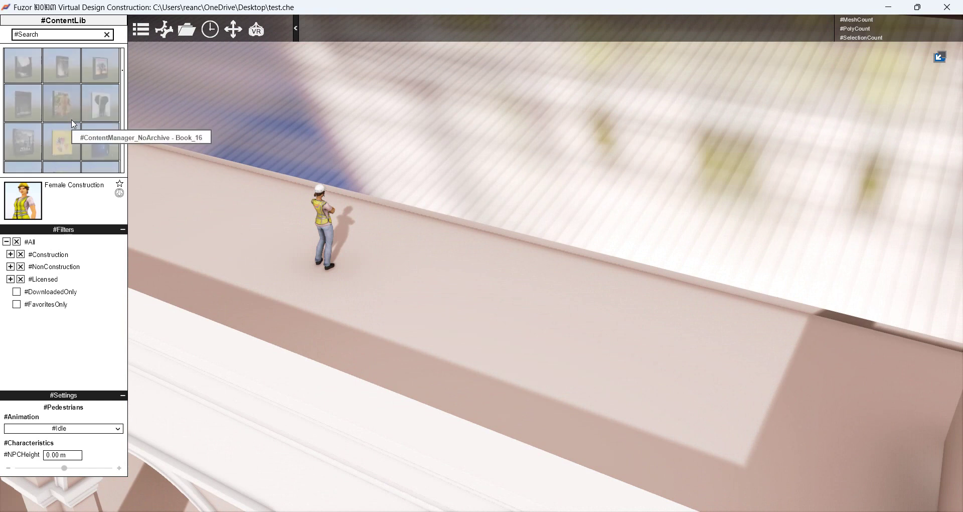
scroll(74, 124, down, 2)
scroll(74, 124, down, 2)
scroll(73, 124, down, 2)
scroll(73, 124, down, 2)
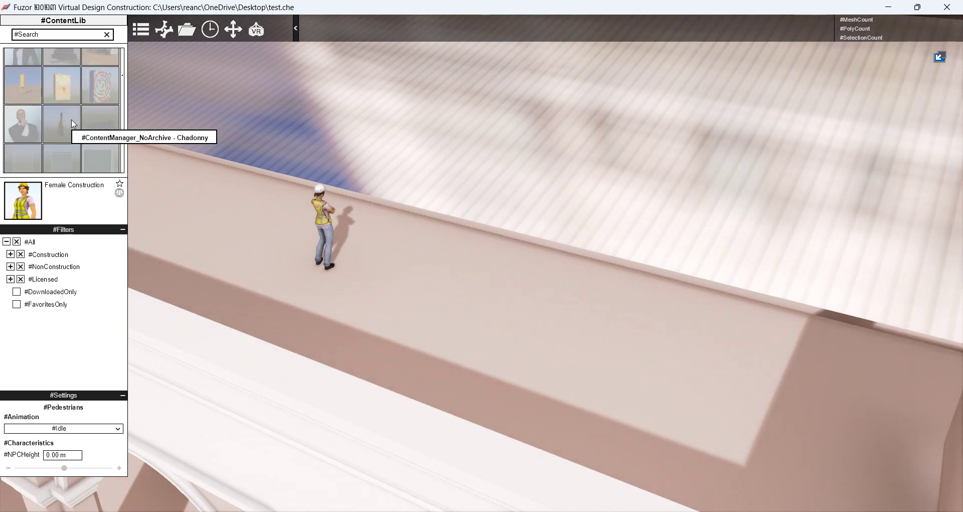
scroll(73, 124, down, 2)
scroll(74, 124, down, 2)
scroll(73, 124, down, 2)
scroll(73, 124, down, 2)
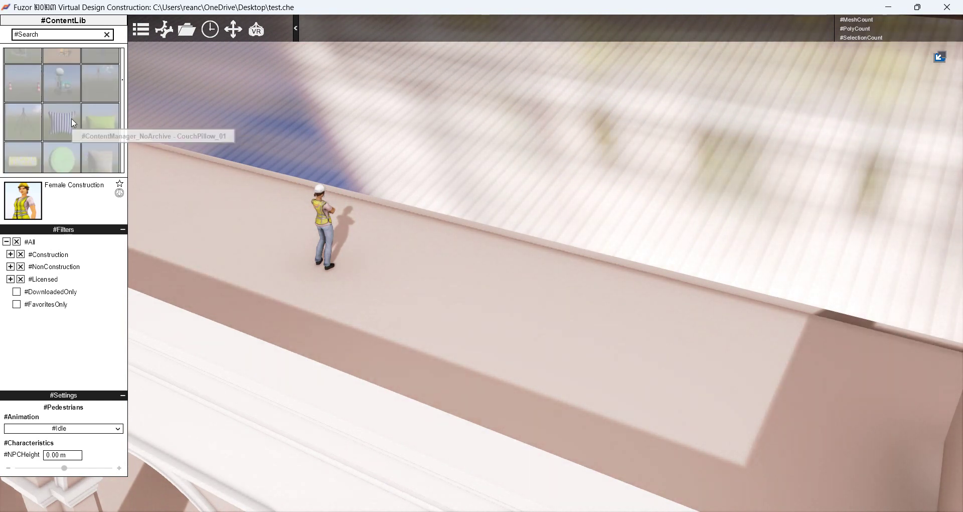
scroll(73, 124, down, 2)
scroll(73, 123, down, 2)
scroll(74, 123, down, 2)
scroll(73, 123, down, 2)
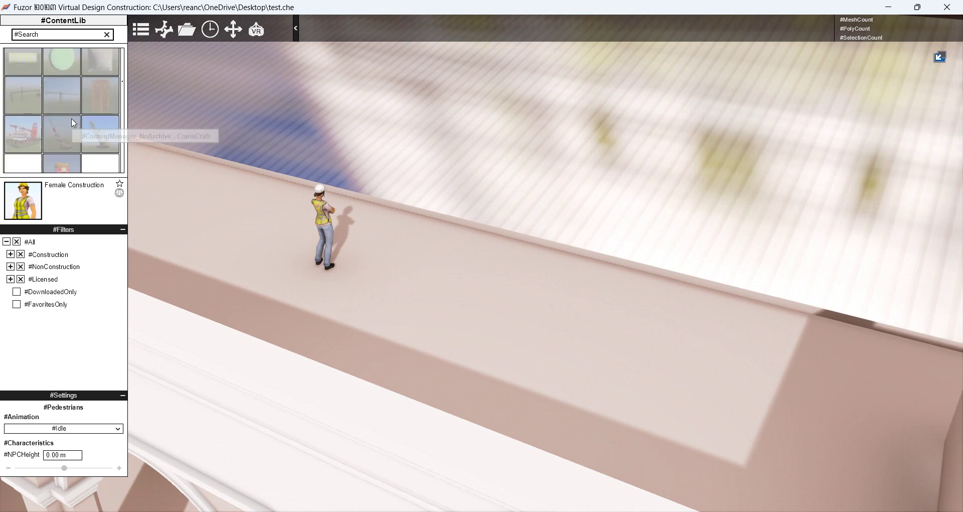
scroll(73, 123, down, 2)
scroll(73, 123, down, 2)
scroll(74, 123, down, 2)
scroll(73, 123, down, 2)
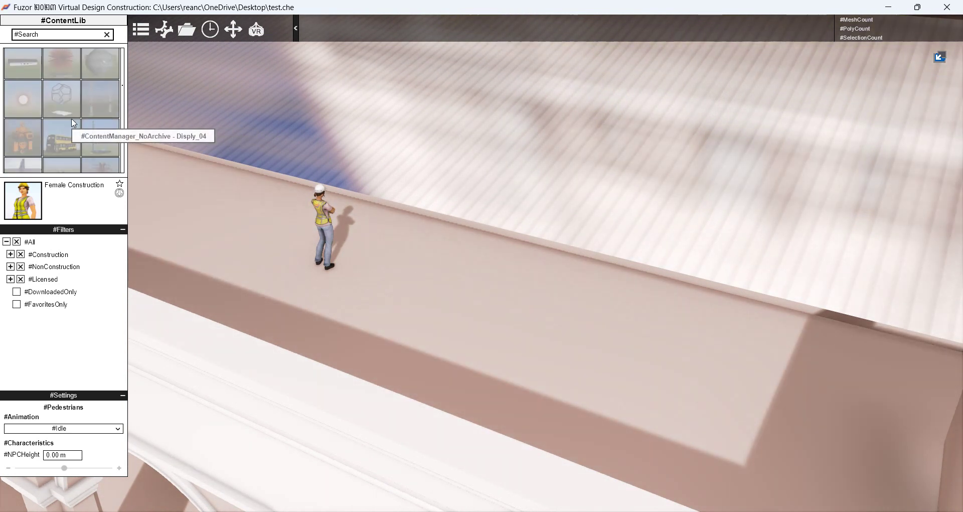
scroll(74, 123, down, 2)
scroll(73, 123, down, 2)
scroll(73, 123, down, 2)
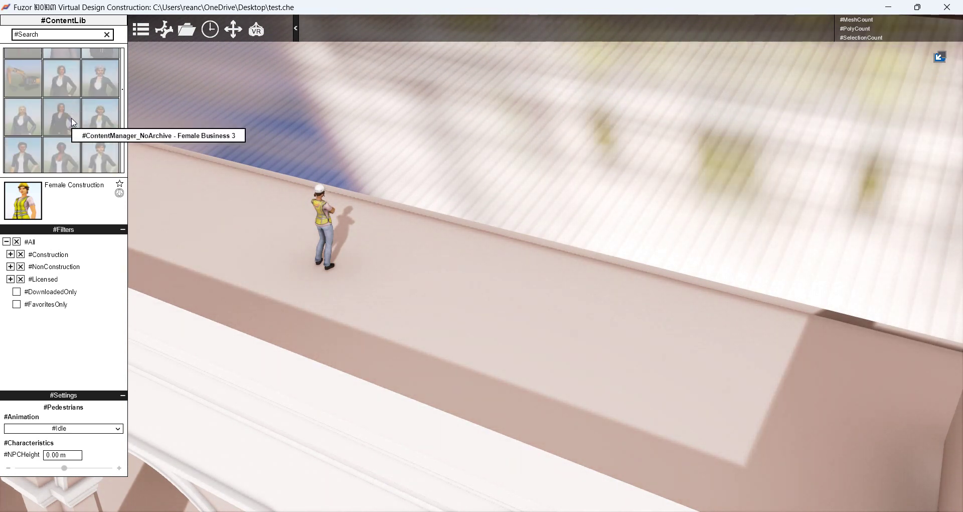
scroll(74, 123, down, 2)
scroll(73, 123, down, 2)
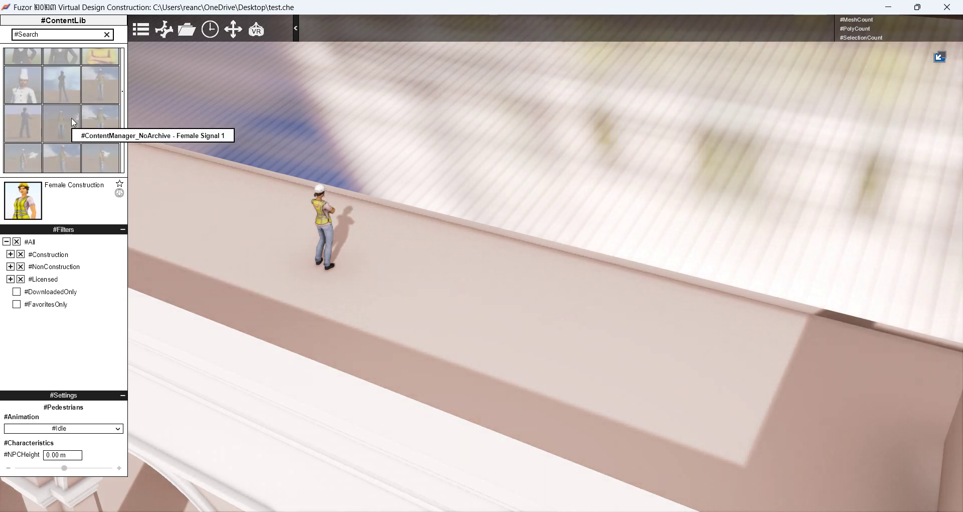
scroll(73, 123, down, 2)
scroll(80, 134, down, 1)
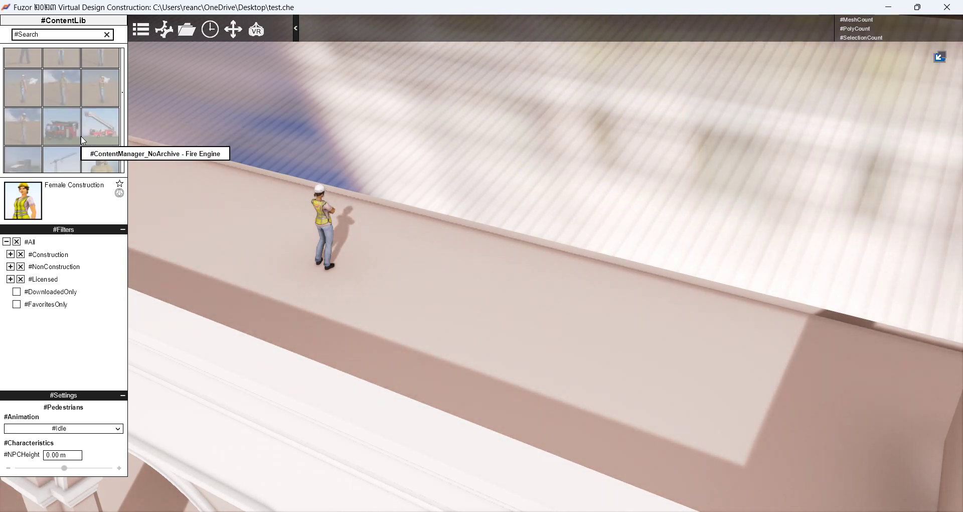
scroll(80, 138, down, 1)
scroll(75, 133, down, 1)
scroll(69, 125, down, 1)
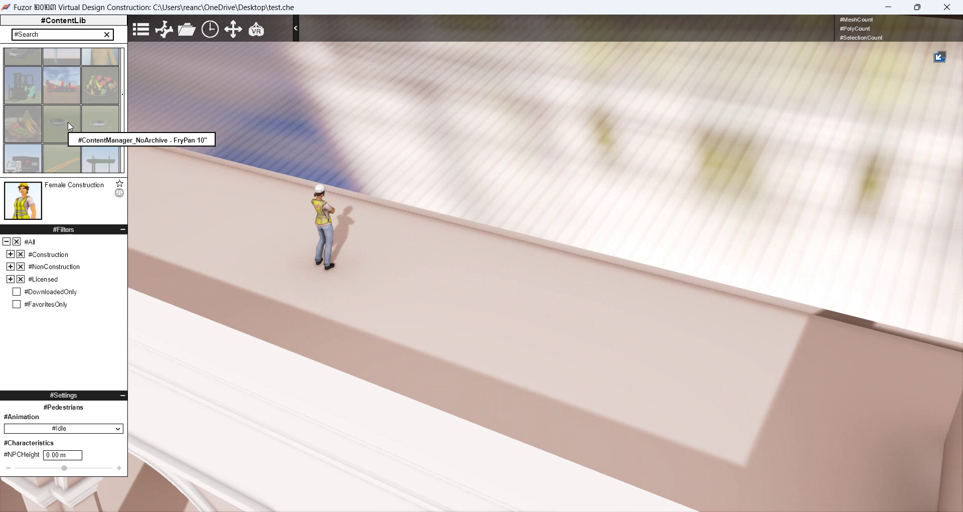
scroll(70, 126, down, 2)
scroll(70, 126, down, 2)
scroll(69, 125, down, 1)
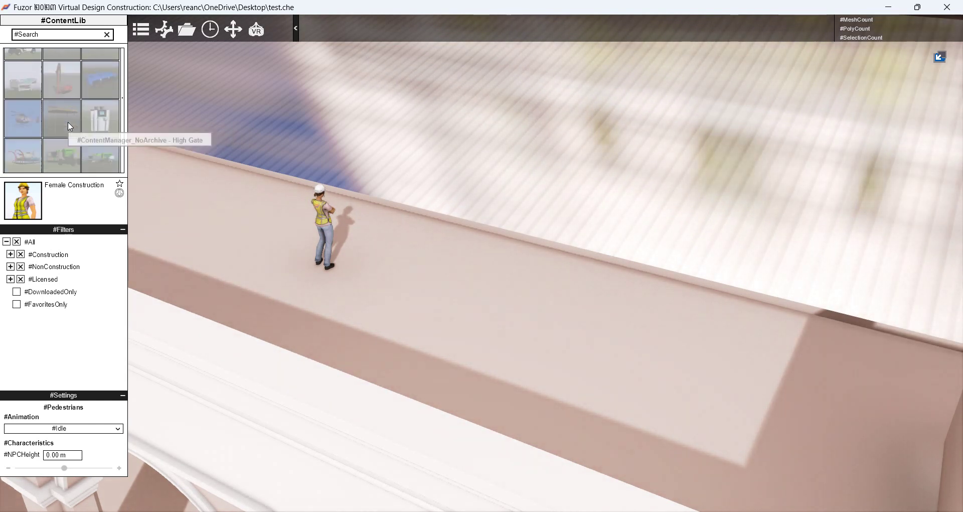
scroll(70, 126, down, 1)
scroll(70, 125, down, 1)
scroll(70, 125, down, 2)
scroll(70, 126, down, 1)
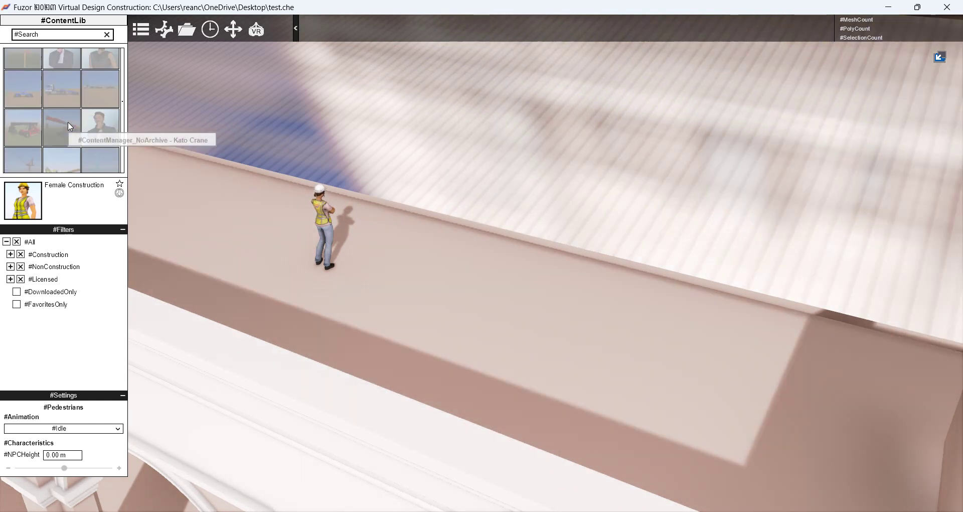
scroll(70, 125, down, 1)
scroll(70, 126, down, 1)
scroll(70, 125, down, 1)
scroll(70, 125, down, 1)
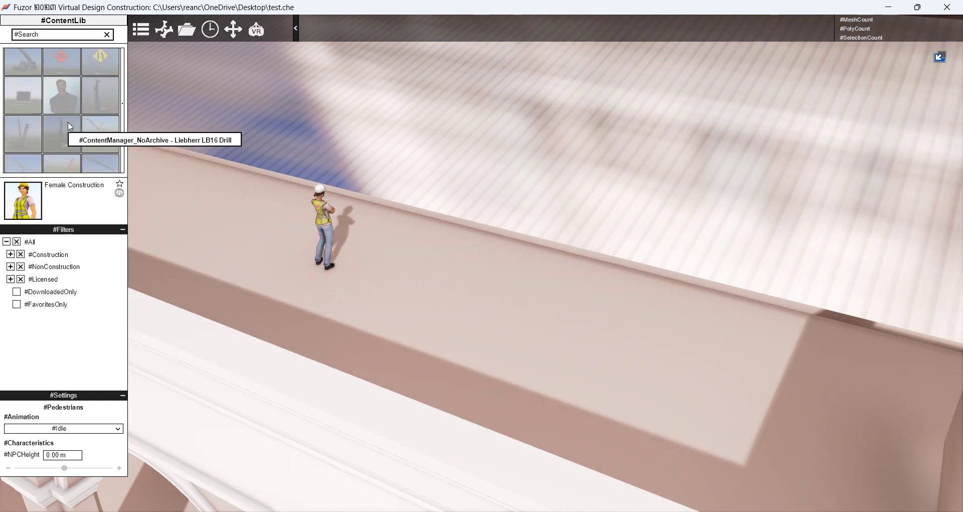
scroll(70, 125, down, 1)
scroll(70, 125, down, 1)
scroll(70, 126, down, 1)
scroll(70, 125, down, 1)
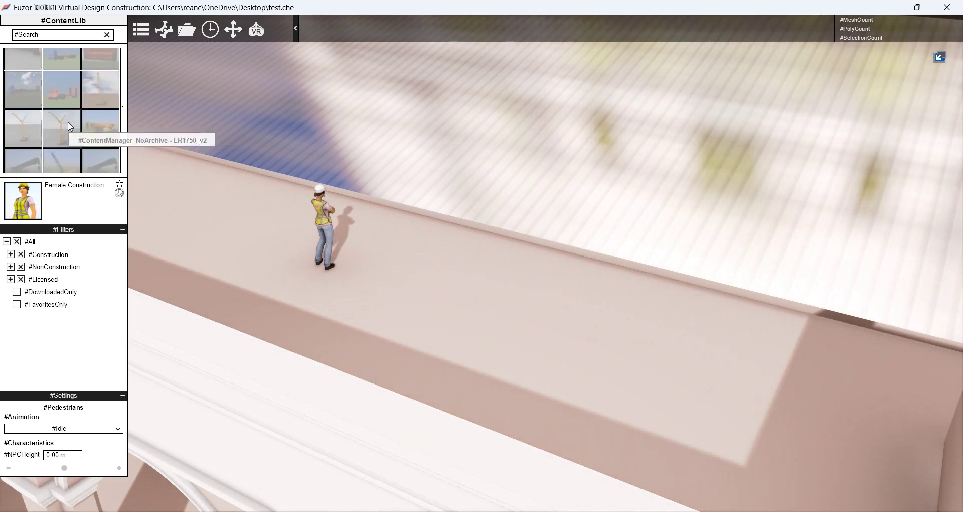
scroll(70, 126, down, 1)
scroll(70, 126, down, 1)
scroll(70, 126, down, 1)
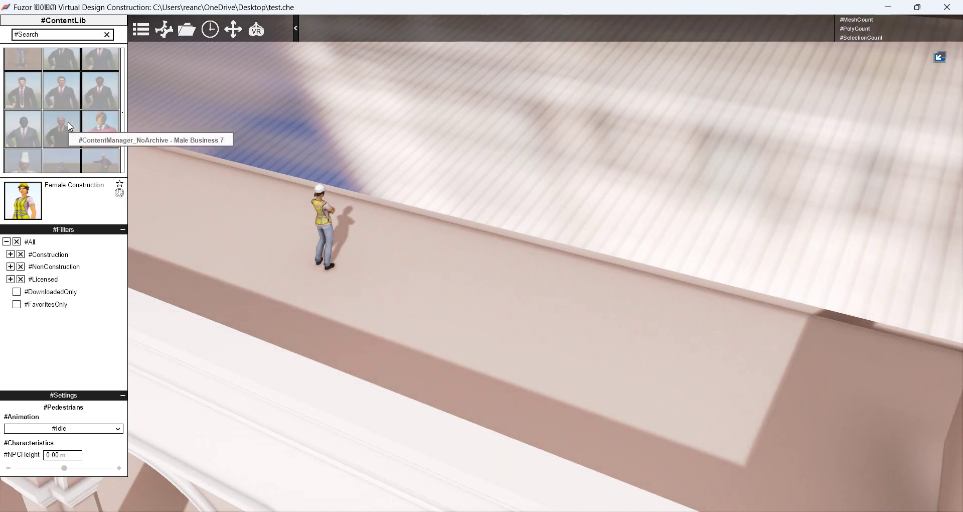
scroll(70, 126, down, 1)
scroll(70, 126, down, 2)
scroll(69, 126, down, 1)
scroll(70, 126, down, 1)
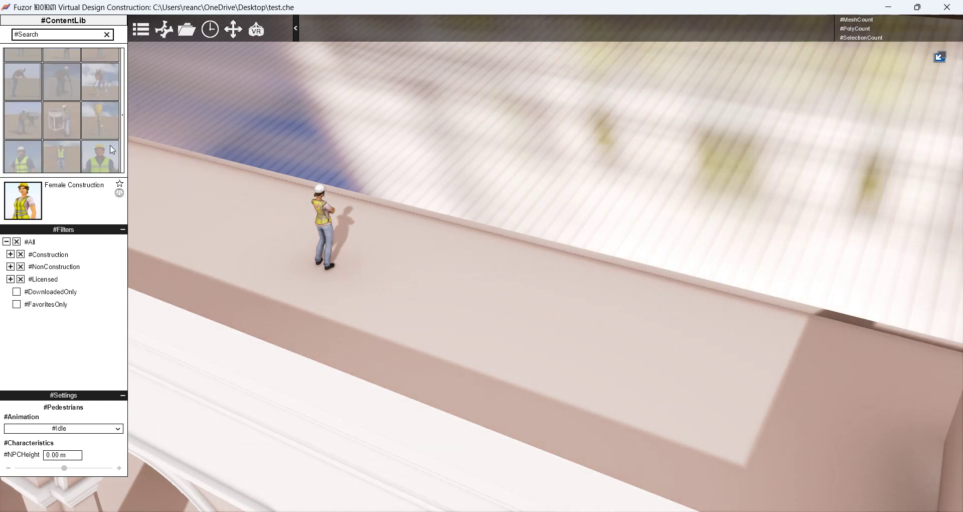
click(403, 277)
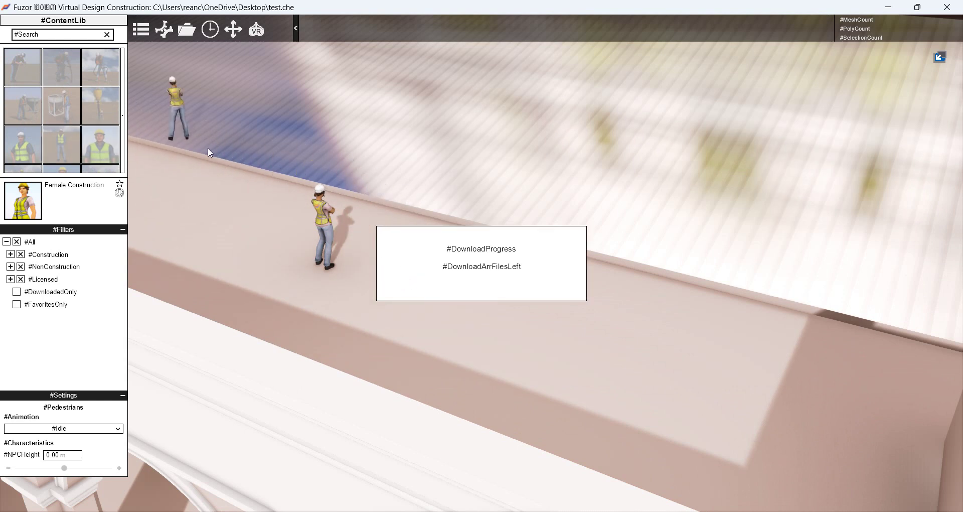
Browse the library thumbnails to the Male Construction 4 worker figure
scroll(85, 143, down, 1)
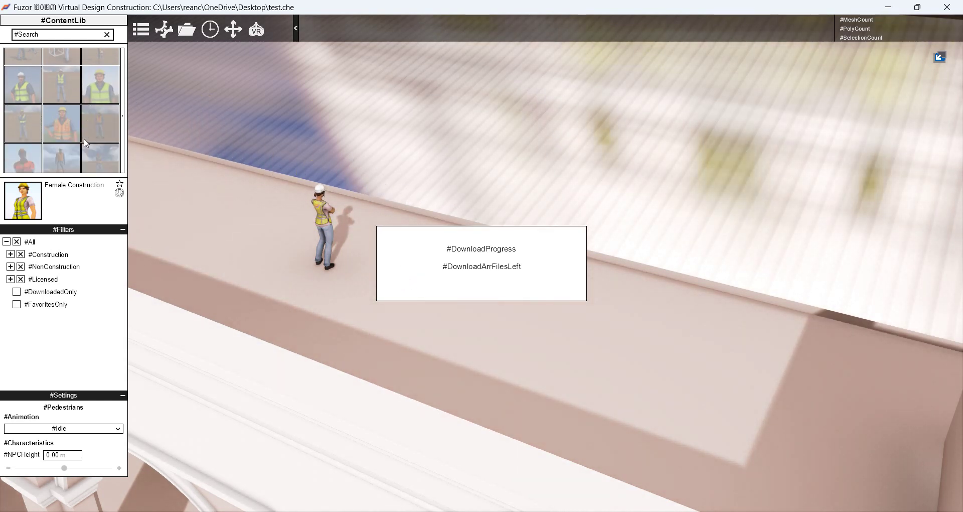
scroll(98, 141, down, 2)
scroll(98, 141, down, 1)
scroll(97, 143, down, 1)
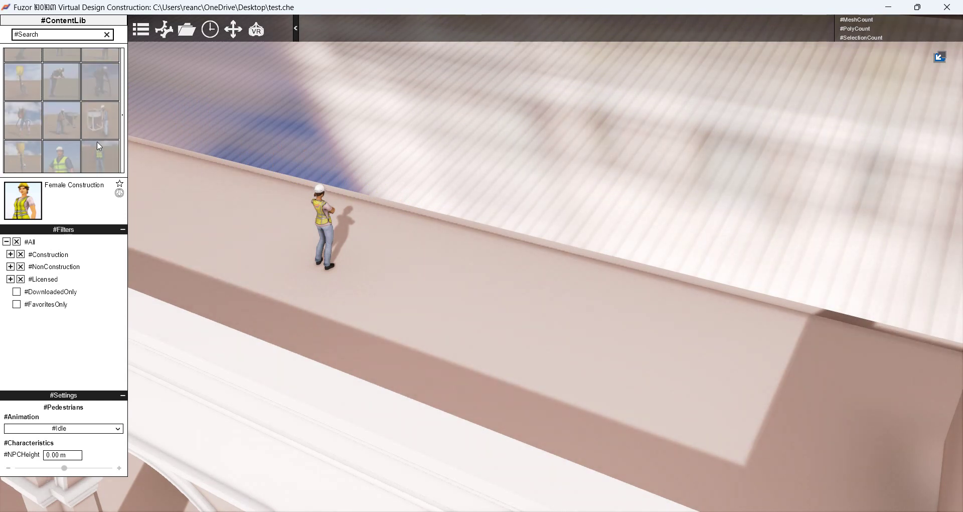
scroll(98, 143, down, 1)
scroll(90, 125, down, 1)
scroll(81, 107, down, 2)
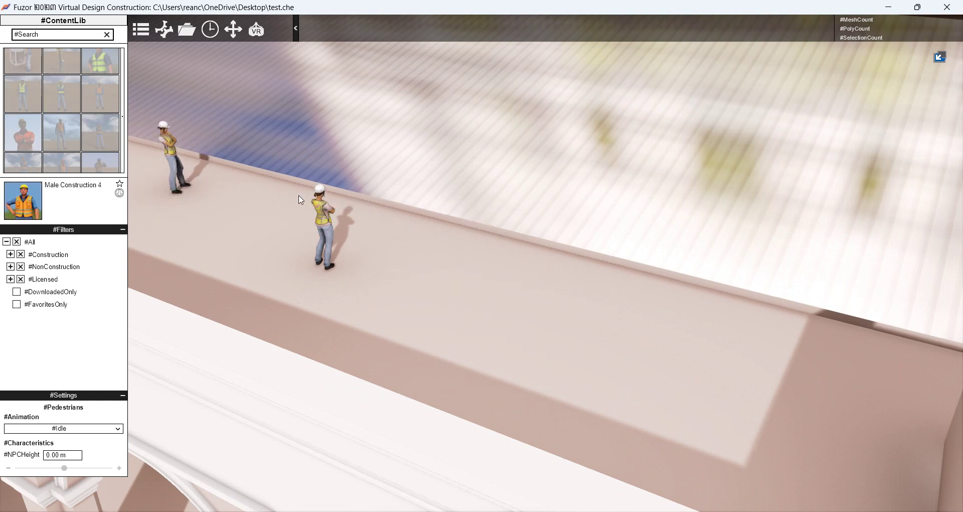
scroll(60, 131, up, 2)
scroll(76, 126, up, 2)
scroll(91, 121, up, 2)
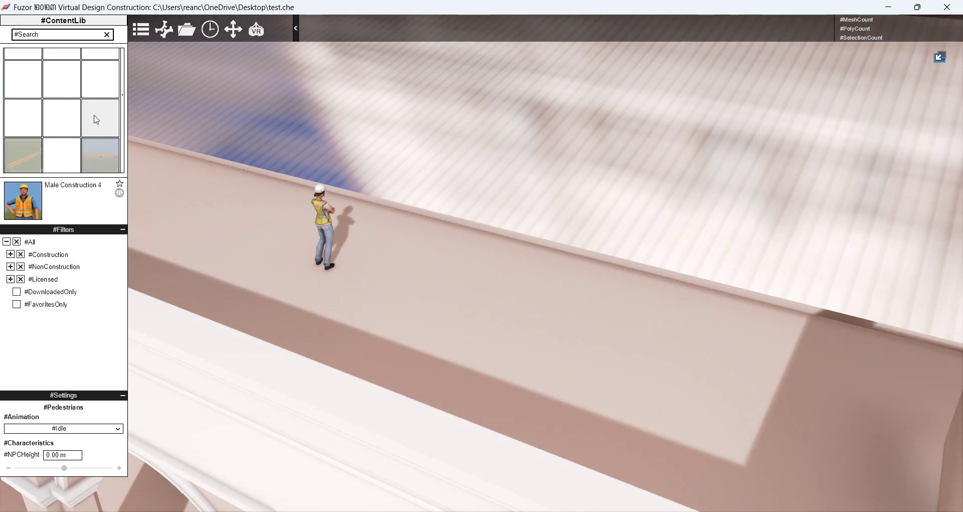
scroll(95, 128, up, 2)
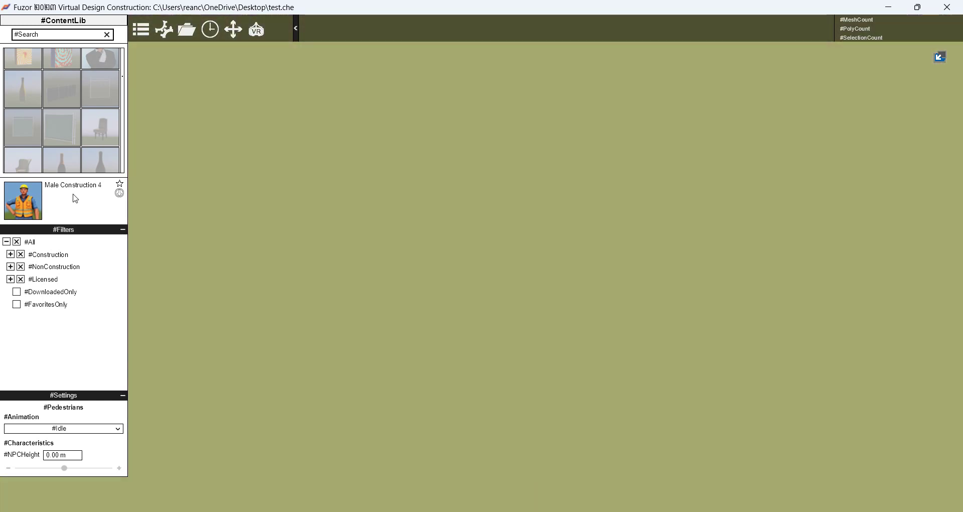
Zoom into the ground slab and drag Male Construction 4 from the ContentLib beside the facade
scroll(322, 211, down, 3)
scroll(321, 211, down, 3)
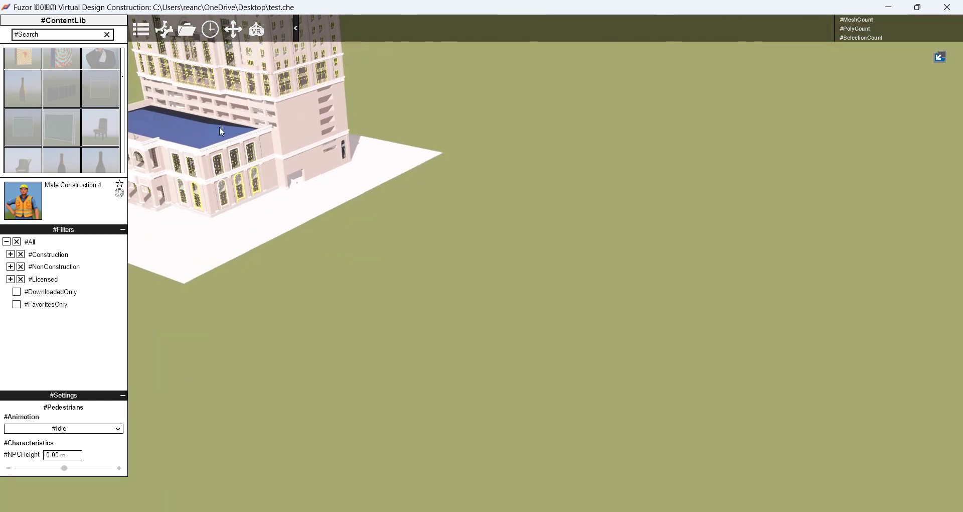
scroll(277, 187, up, 3)
scroll(256, 221, up, 3)
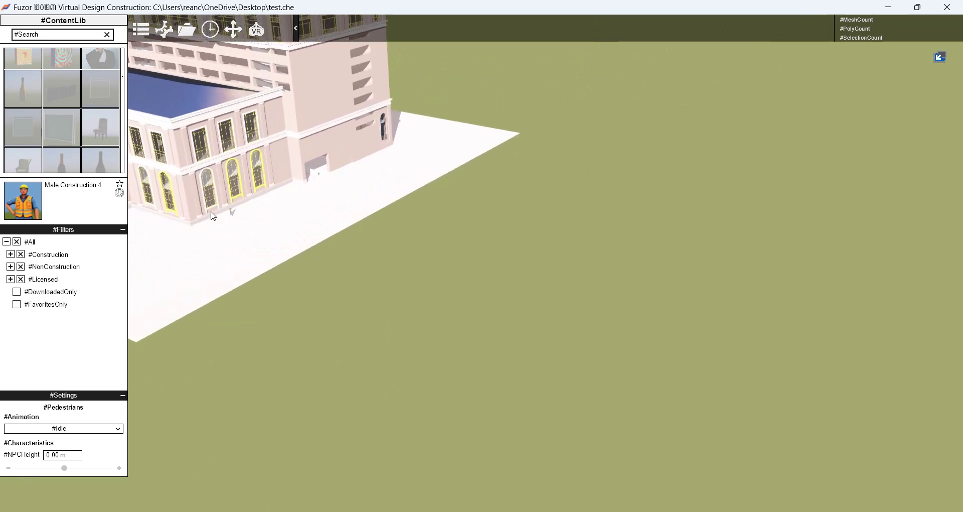
scroll(211, 215, up, 3)
scroll(230, 220, up, 3)
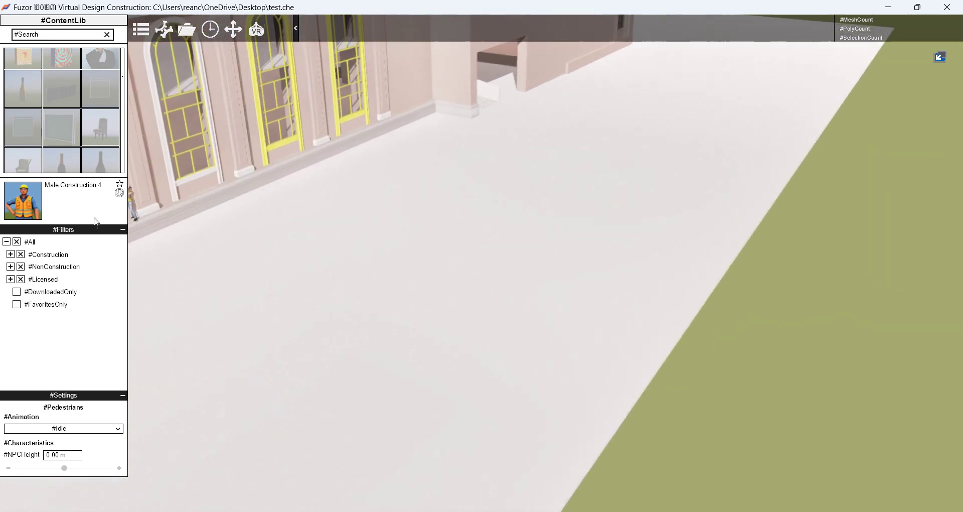
drag(25, 207, 255, 217)
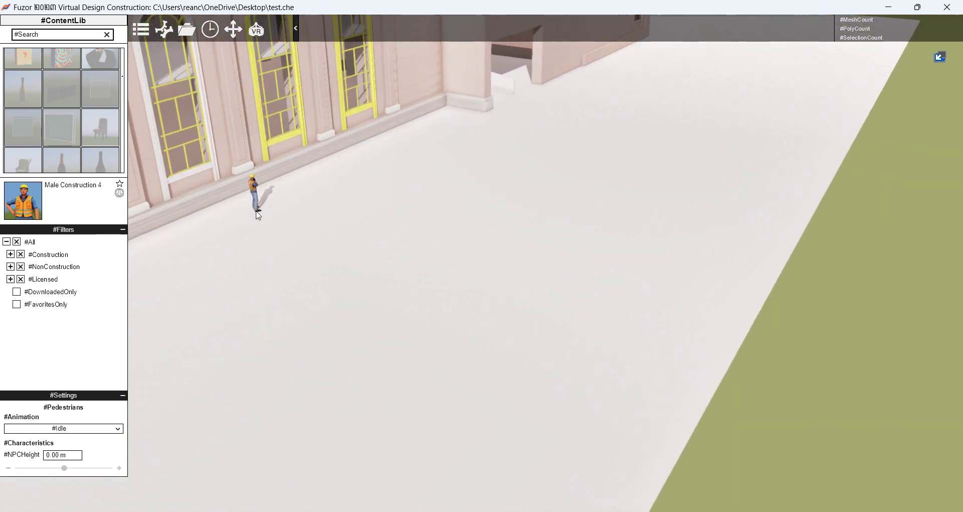
Set the Male Construction 4 worker down on the ground in front of the facade
scroll(255, 217, up, 2)
scroll(261, 226, up, 3)
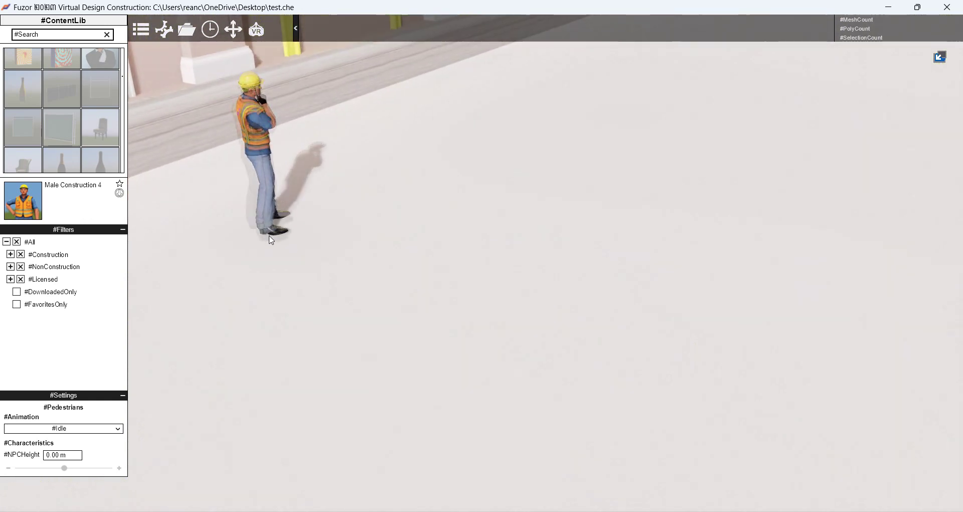
scroll(339, 195, down, 3)
scroll(297, 179, down, 2)
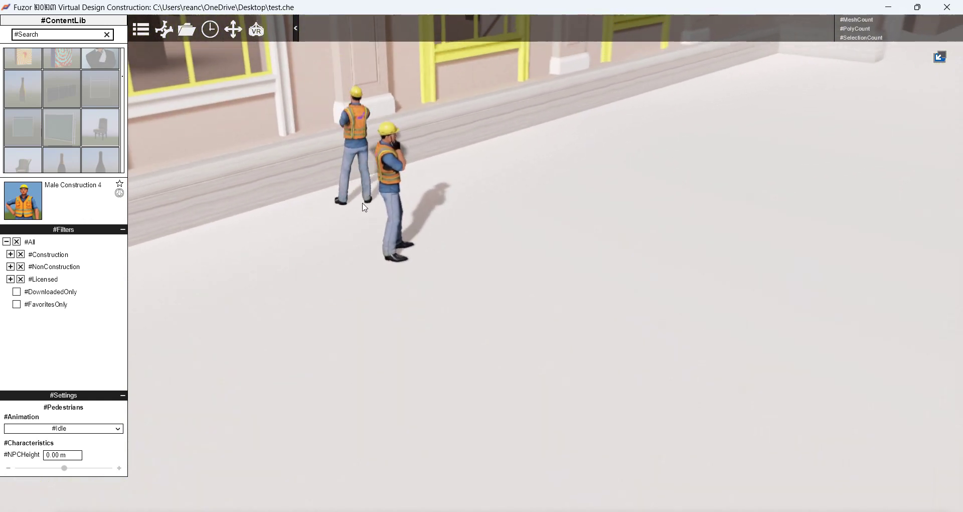
click(383, 173)
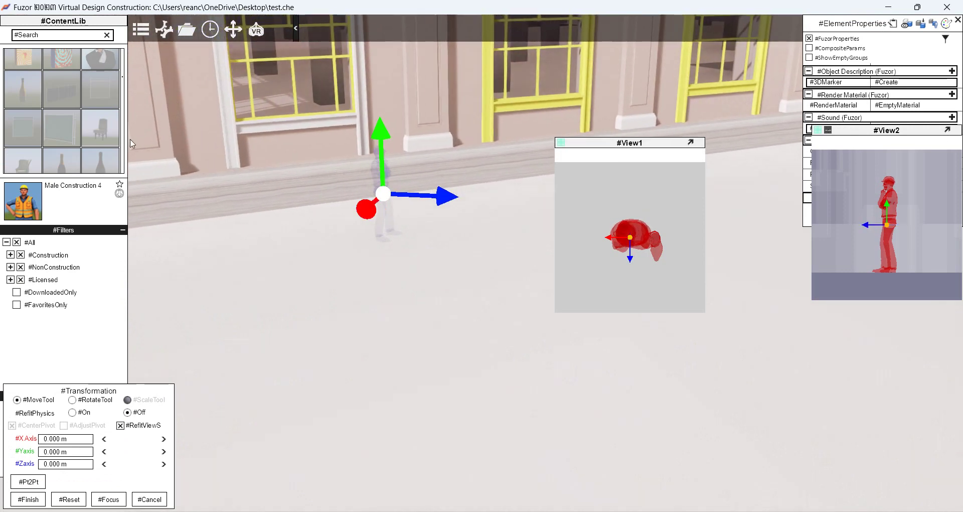
scroll(65, 125, down, 3)
scroll(65, 126, down, 2)
scroll(62, 125, down, 2)
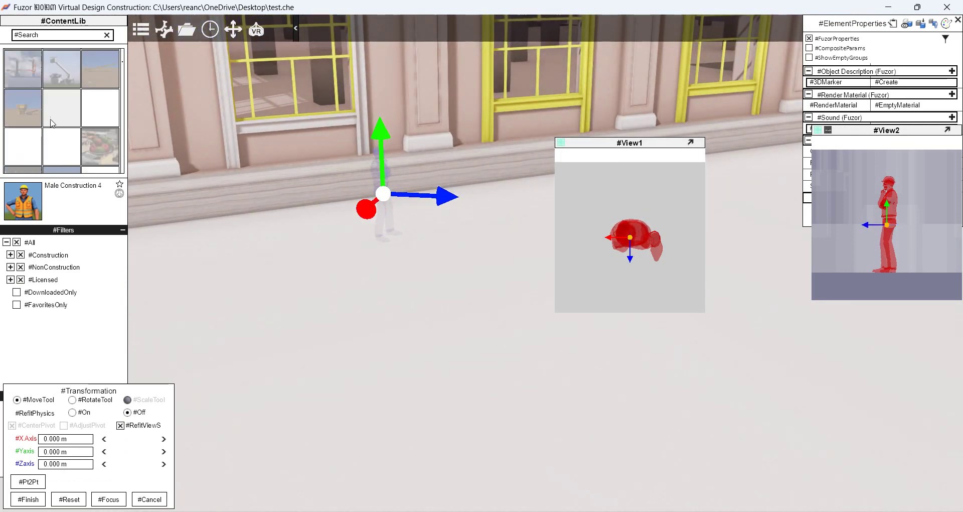
scroll(58, 125, down, 2)
scroll(53, 123, down, 2)
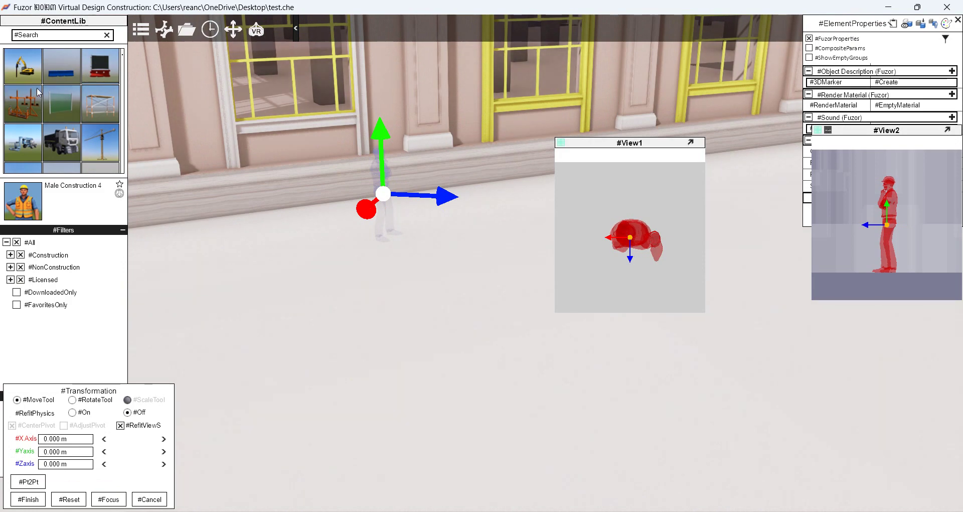
Place a Tower Crane from the ContentLib beside the building and select it
click(115, 153)
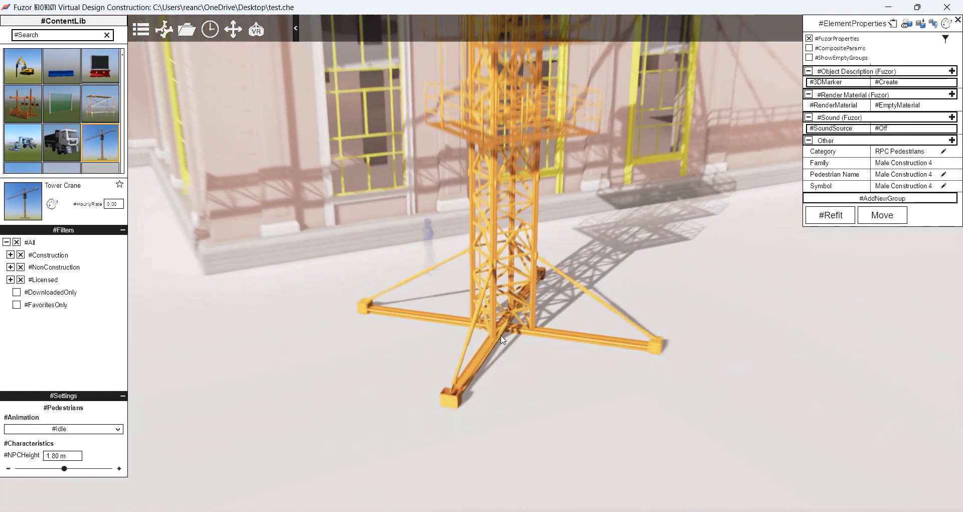
click(501, 339)
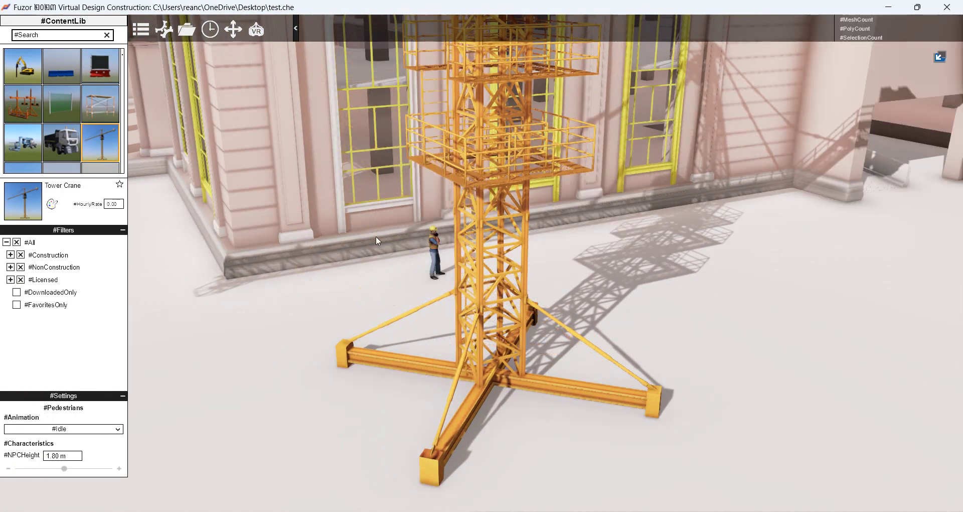
click(491, 333)
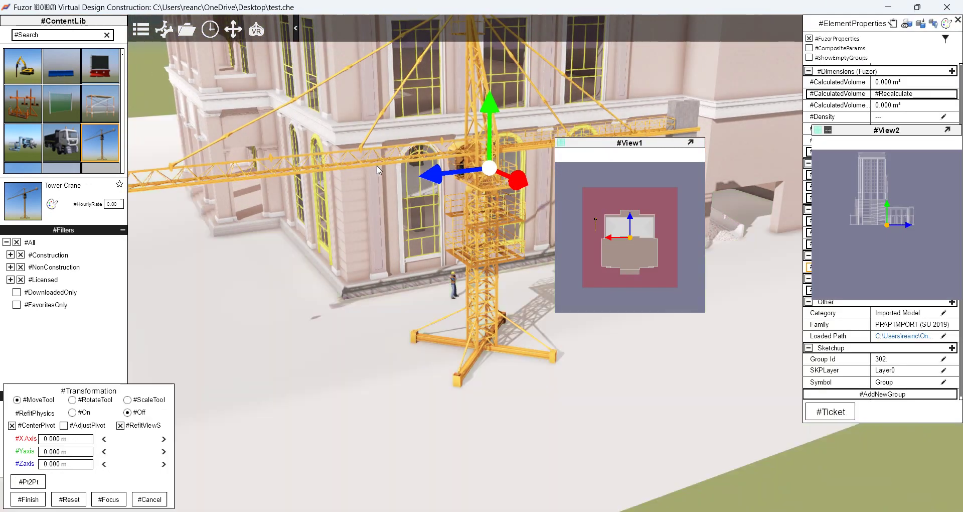
click(427, 180)
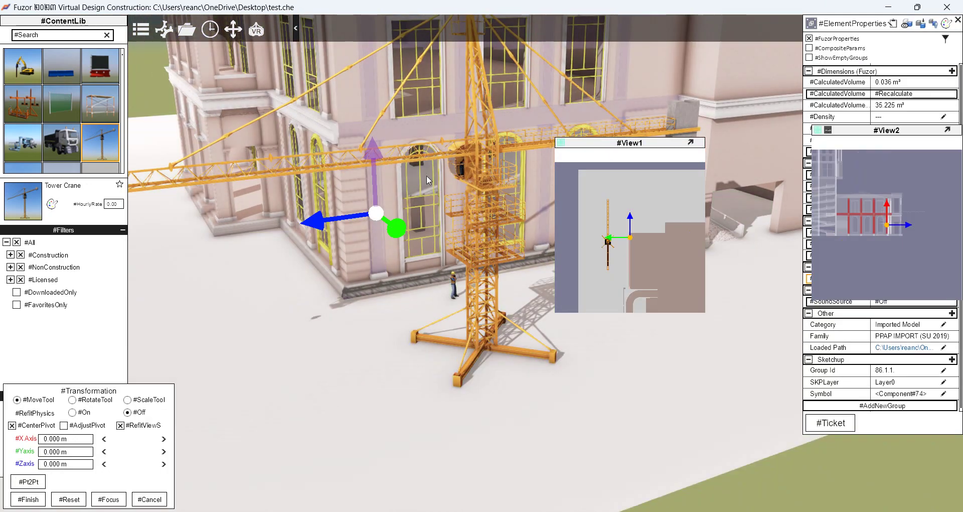
click(480, 193)
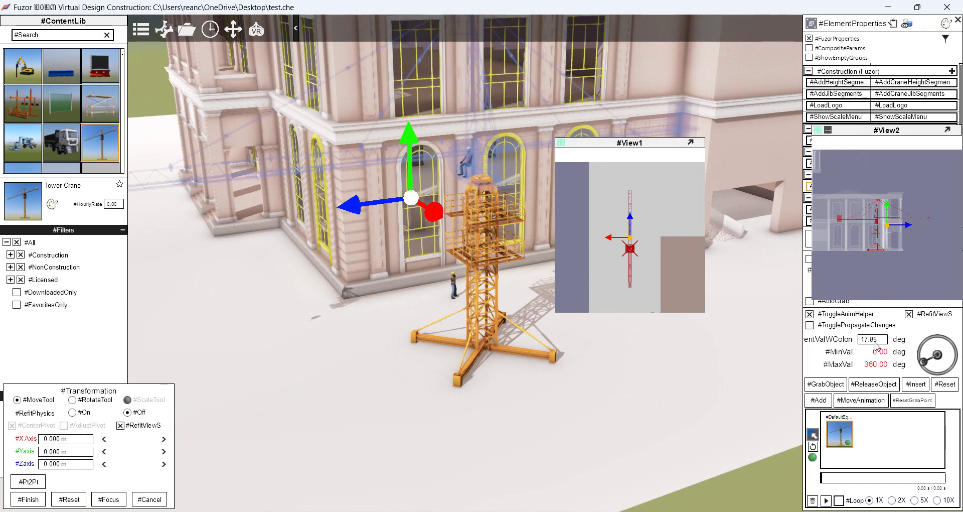
Swing the tower crane's jib around toward the building
drag(876, 346, 869, 345)
drag(937, 368, 894, 370)
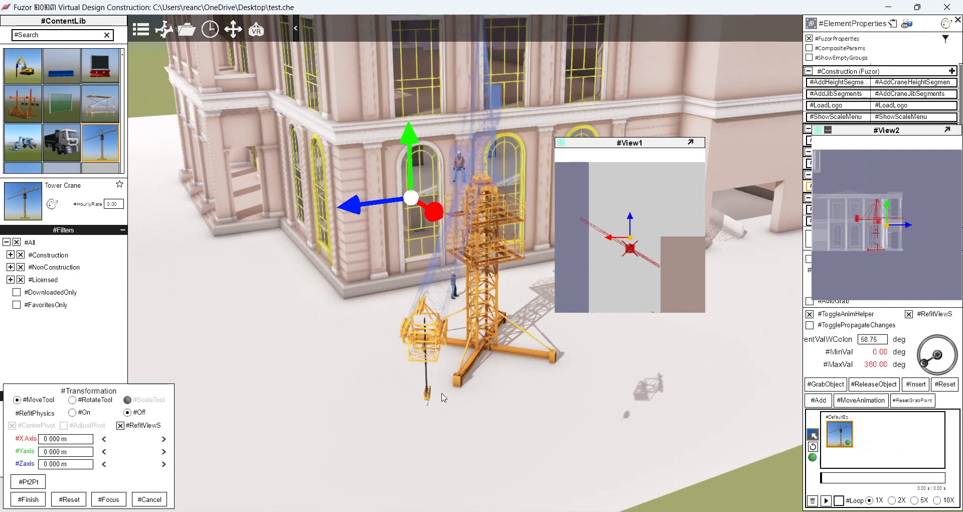
click(411, 324)
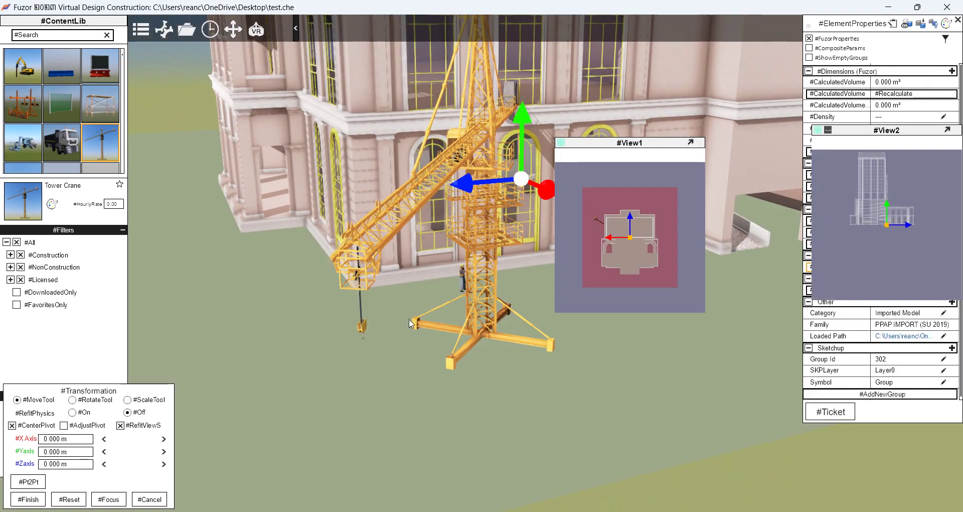
middle_drag(411, 324, 518, 276)
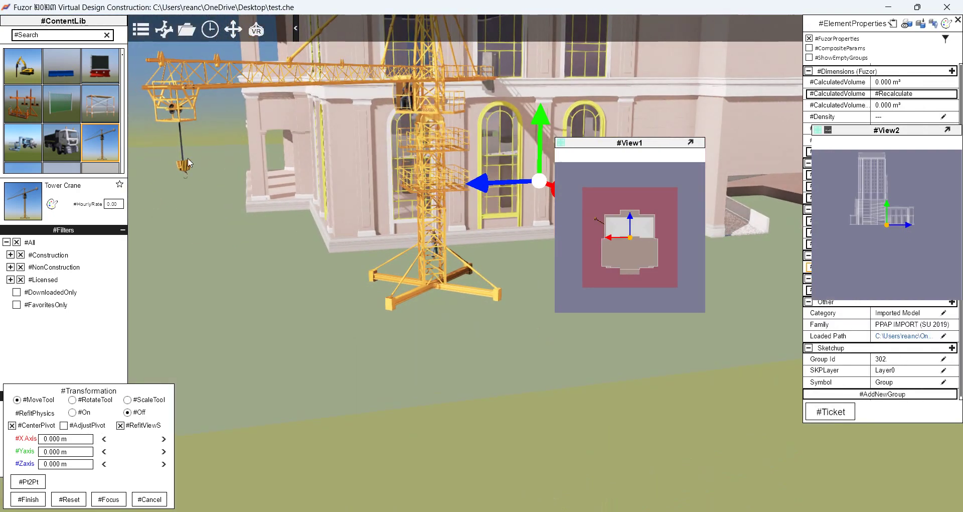
Reselect the tower crane and lower its hook cable to the ground
click(186, 173)
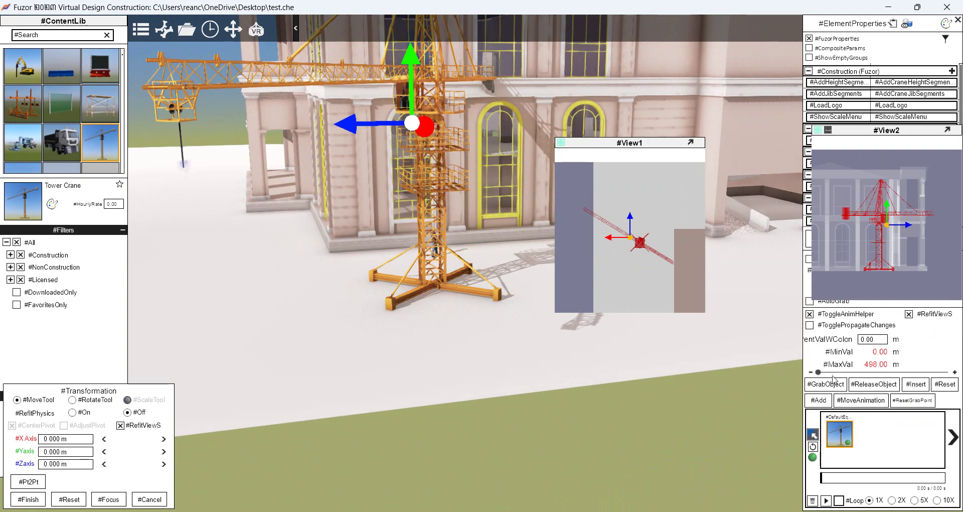
click(833, 374)
scroll(434, 366, down, 2)
scroll(459, 349, down, 2)
scroll(458, 351, down, 2)
scroll(512, 444, down, 2)
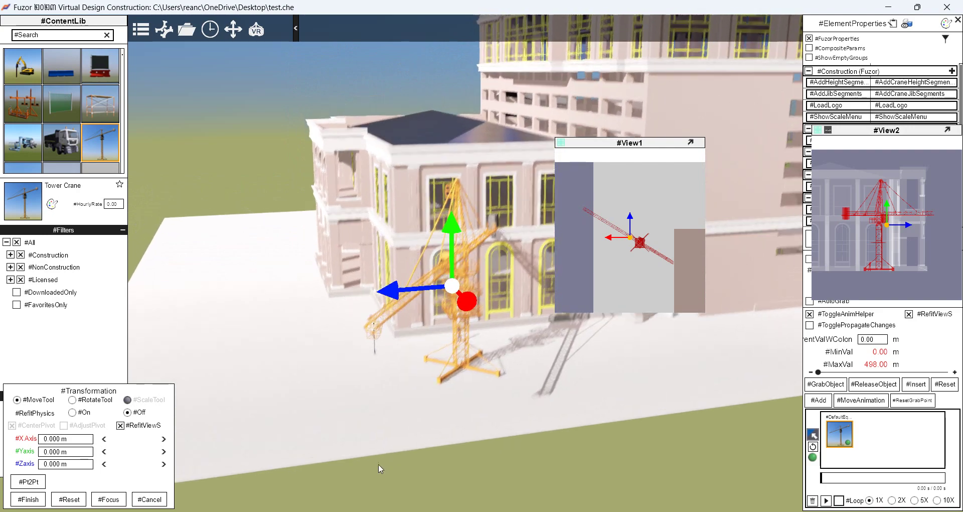